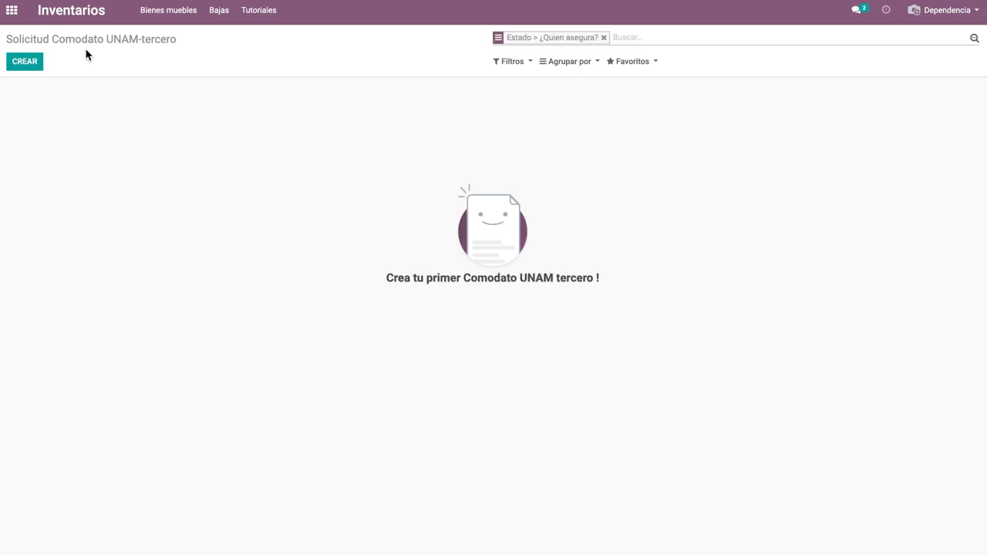
# - Create a UNAM-tercero comodato request with Dependencia 411 Facultad de Ciencias and Subdependencia 01 División de Estudios Profesionales
pyautogui.click(29, 63)
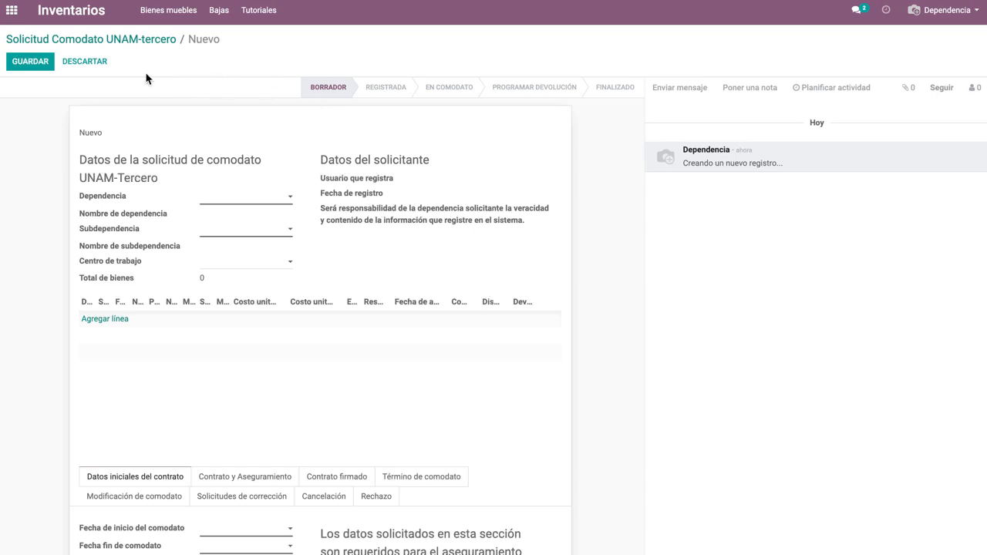
pyautogui.click(43, 70)
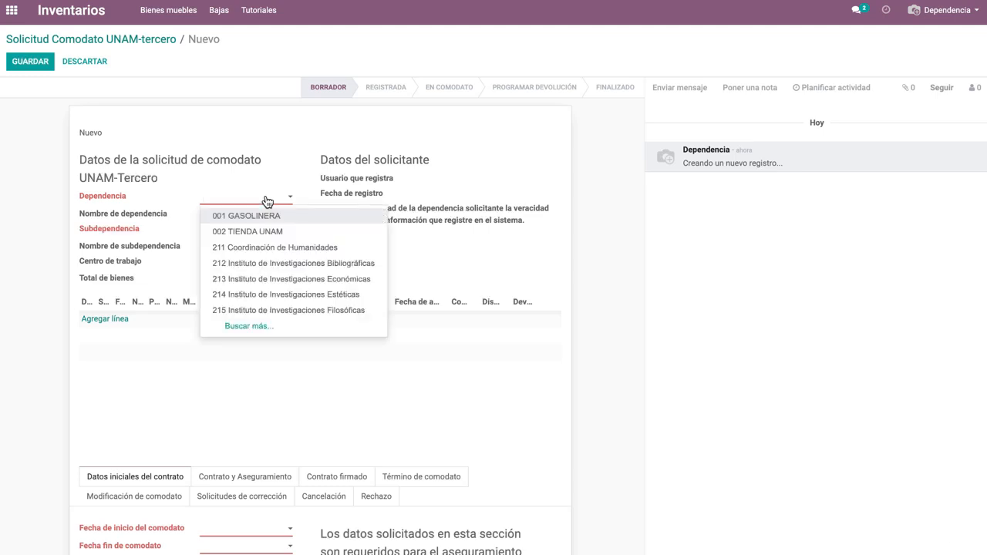
pyautogui.write('411')
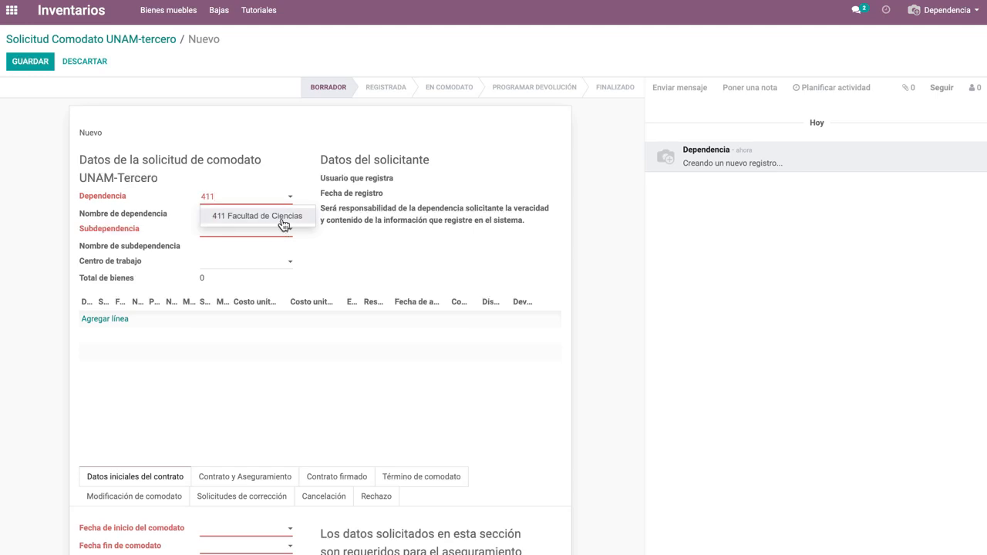
pyautogui.click(283, 219)
pyautogui.click(239, 234)
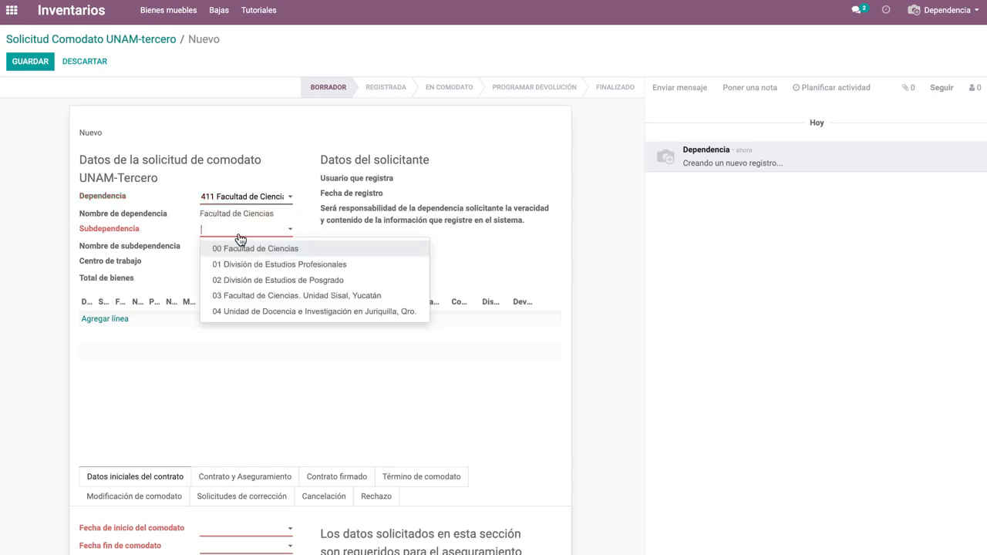
pyautogui.click(256, 266)
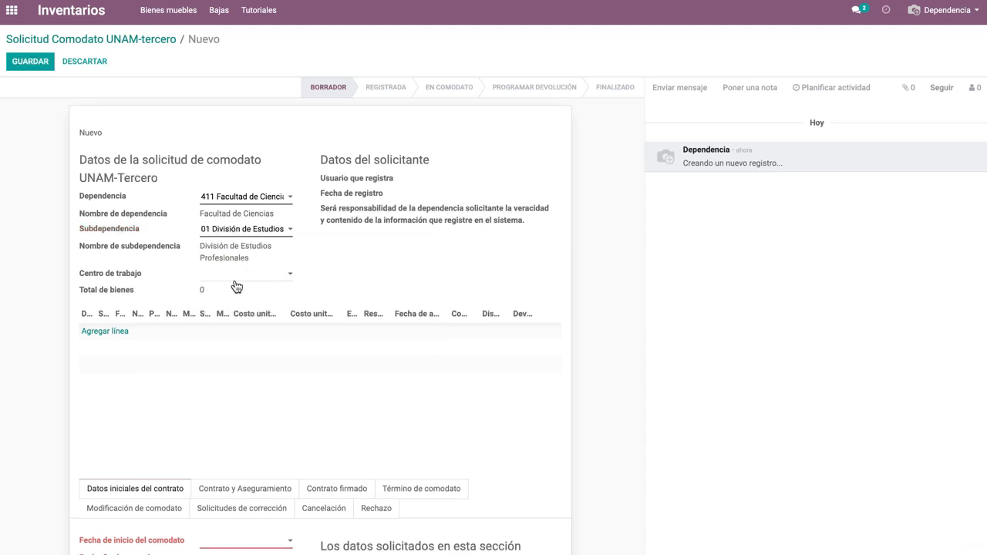
# - Add the goods with inventory numbers 02545967 and 02545939 to the comodato request
pyautogui.click(123, 339)
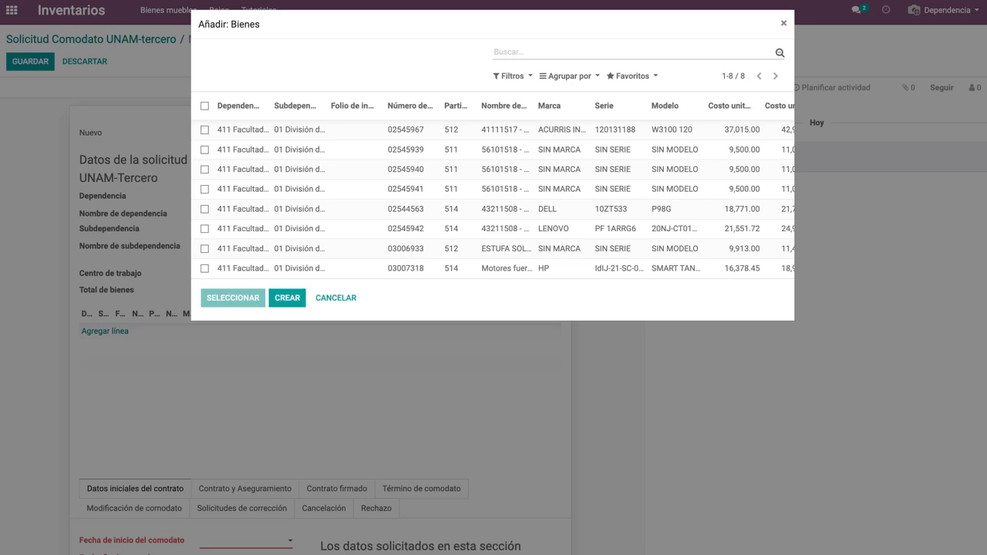
pyautogui.click(205, 129)
pyautogui.click(205, 150)
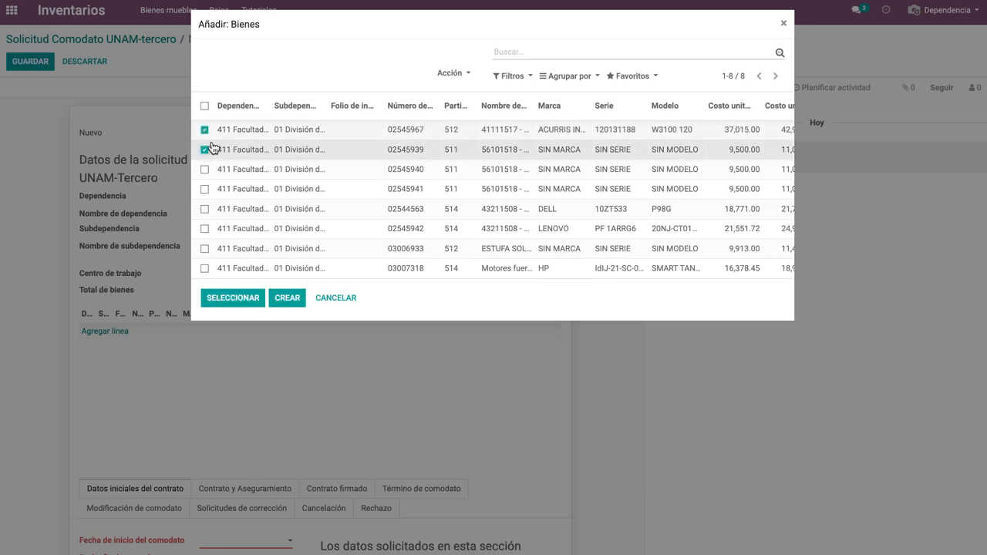
pyautogui.click(243, 303)
# - Check the total of goods and widen the Dependencia and Estado columns to review the added goods
pyautogui.moveTo(79, 290); pyautogui.dragTo(208, 296)
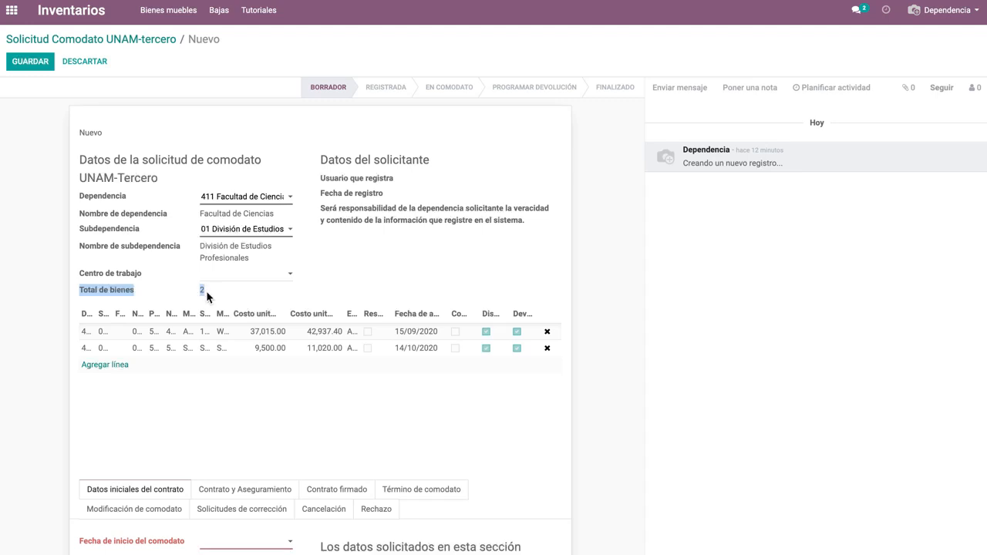
pyautogui.moveTo(95, 313); pyautogui.dragTo(146, 312)
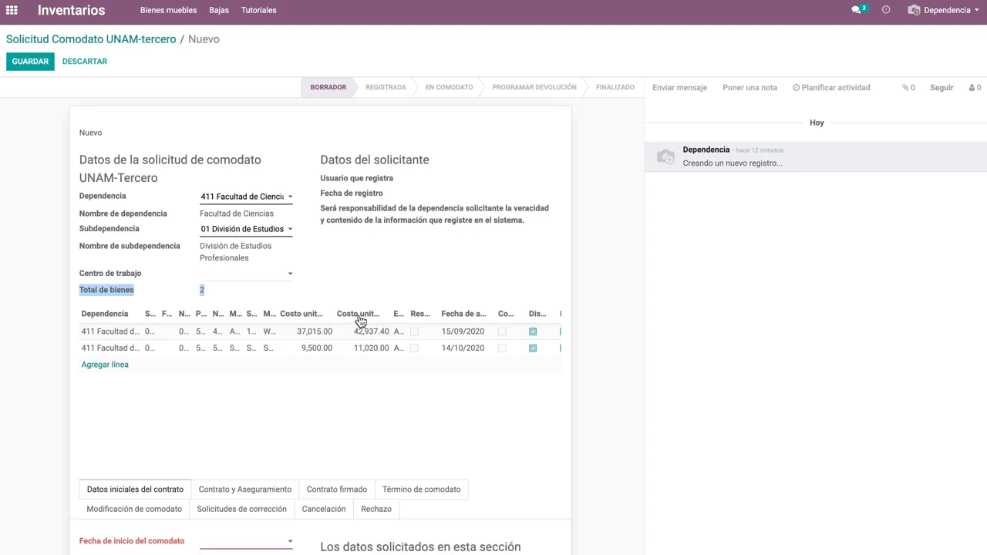
pyautogui.click(401, 318)
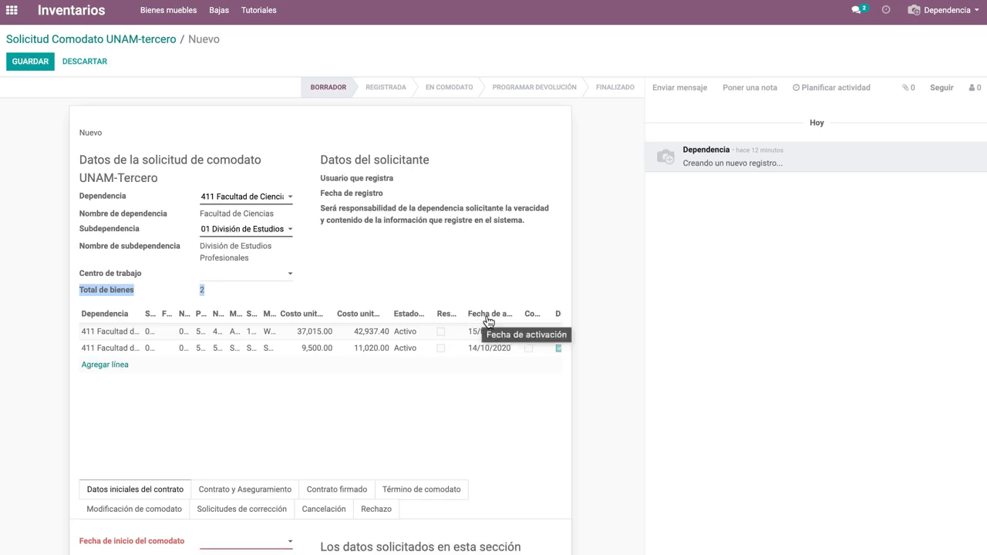
pyautogui.click(561, 316)
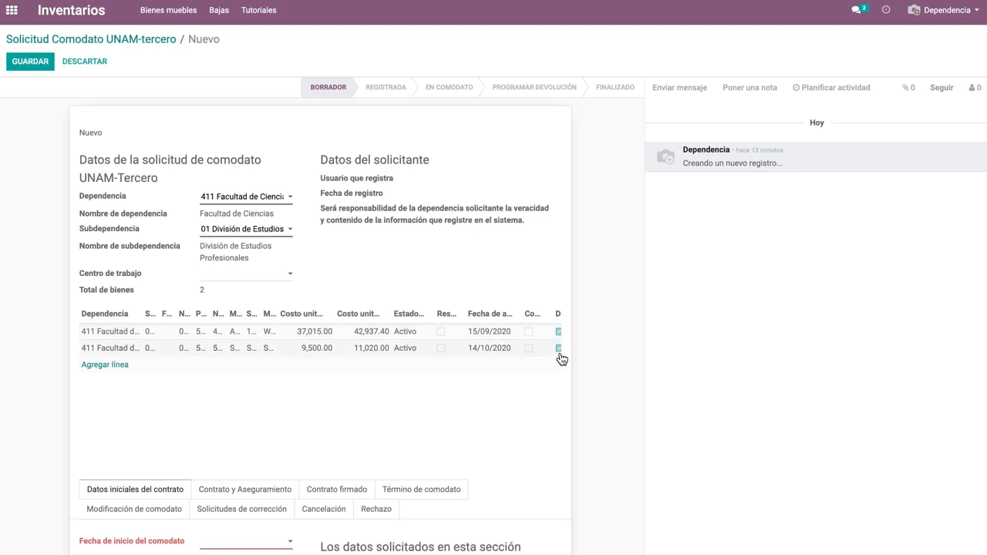
# - Try to set the comodato start date to 01/12/2024 in the initial contract data
pyautogui.scroll(-3, 317, 300)
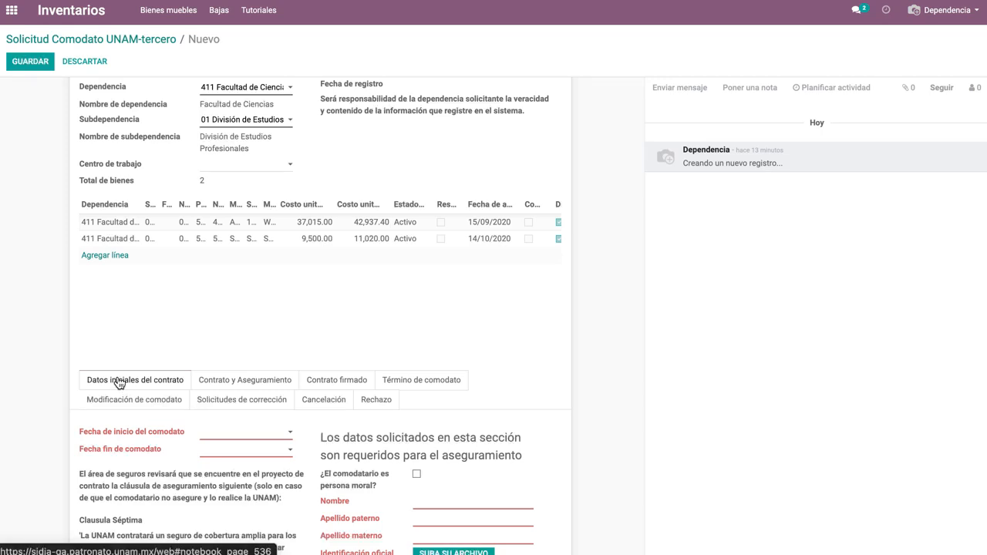
pyautogui.scroll(-1, 121, 385)
pyautogui.scroll(-2, 196, 418)
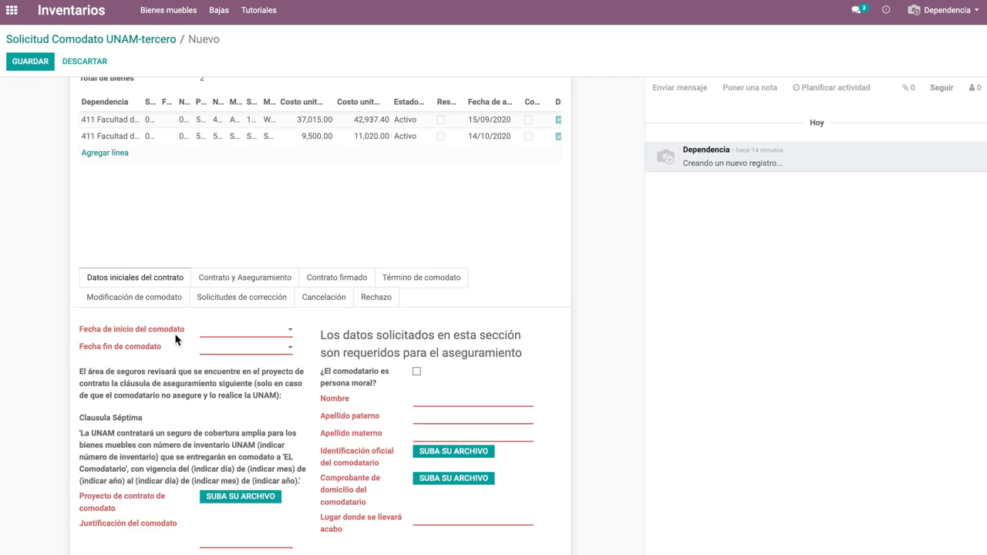
pyautogui.click(260, 339)
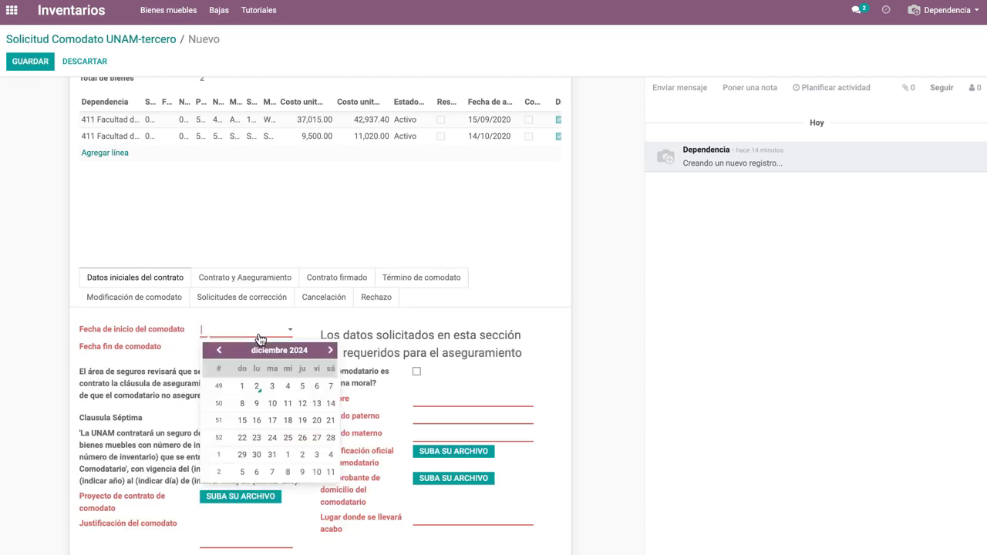
pyautogui.click(246, 389)
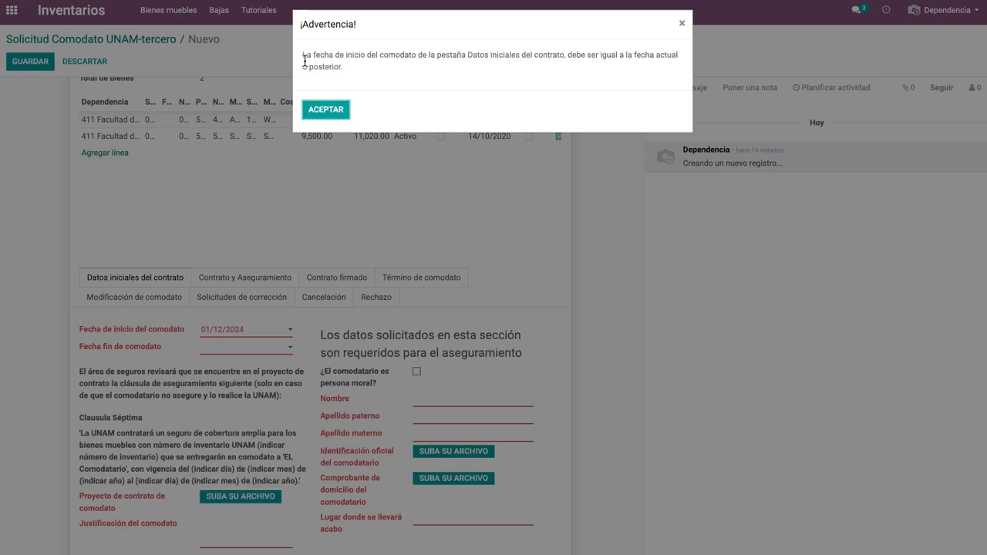
pyautogui.moveTo(303, 55); pyautogui.dragTo(565, 57)
pyautogui.click(474, 57)
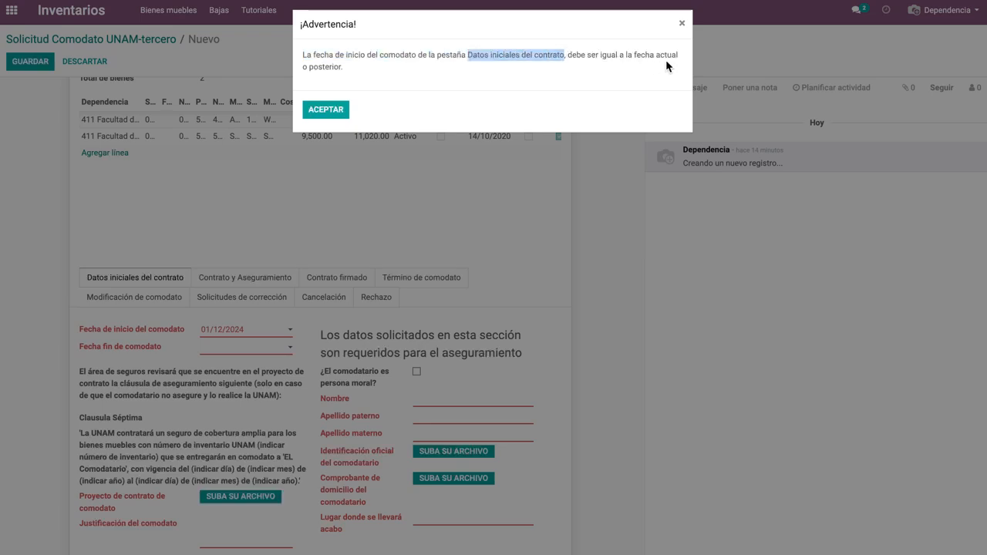
pyautogui.click(324, 115)
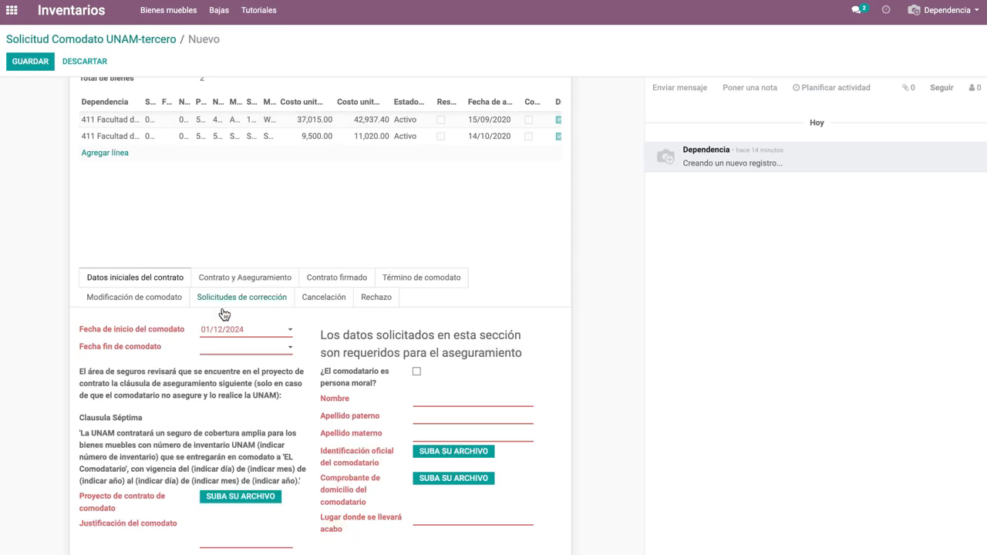
# - Set the comodato start date to 03/12/2024
pyautogui.click(260, 331)
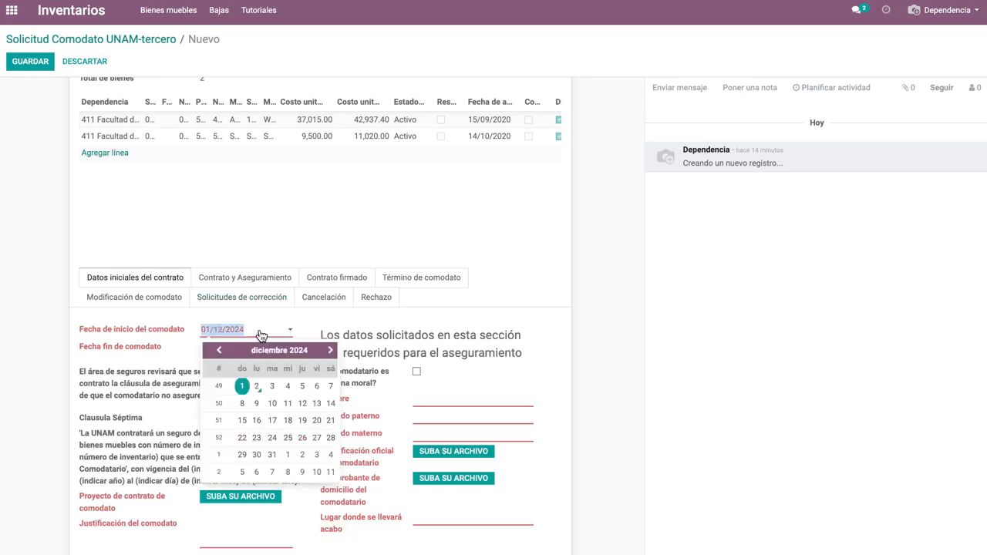
pyautogui.click(272, 386)
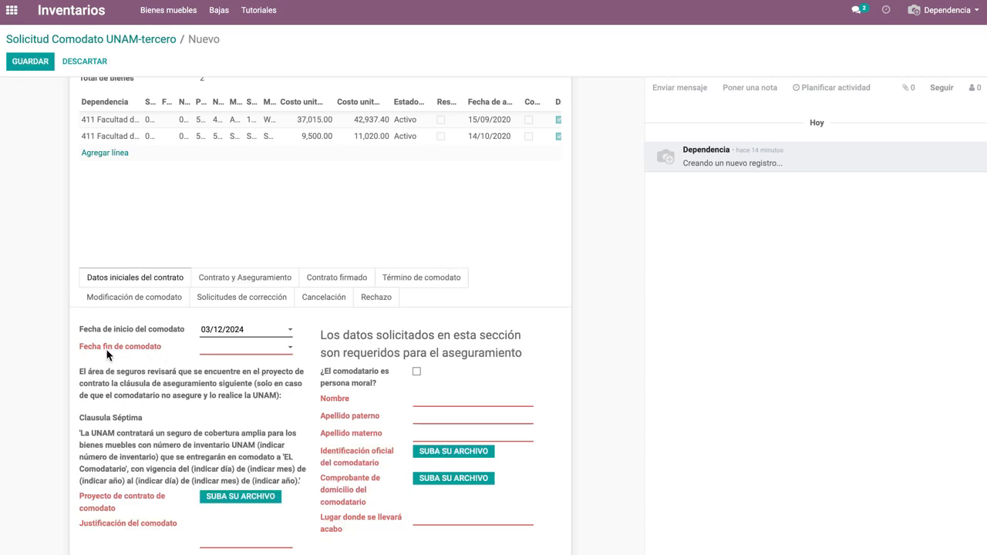
# - Try to set the comodato end date to 01/12/2024, before the start date
pyautogui.click(219, 349)
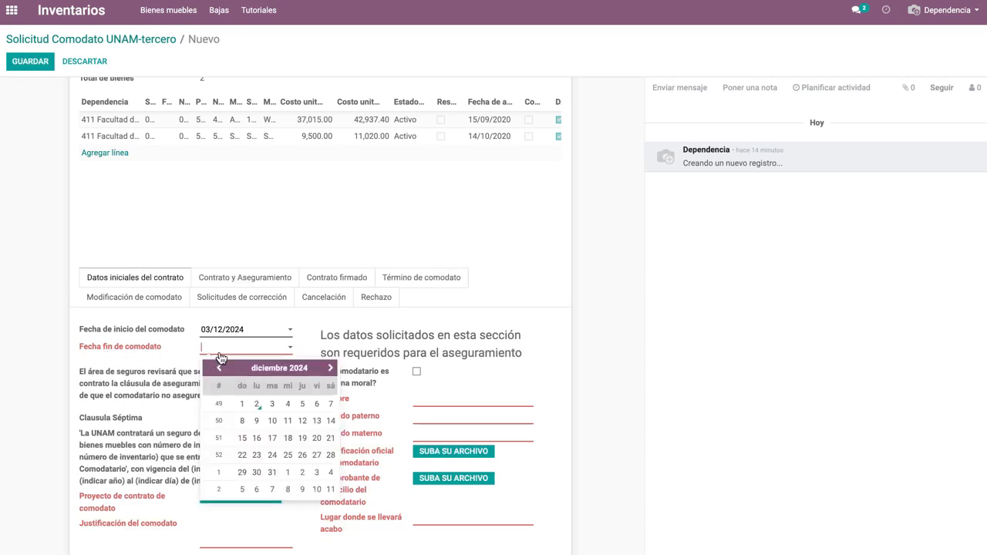
pyautogui.click(243, 404)
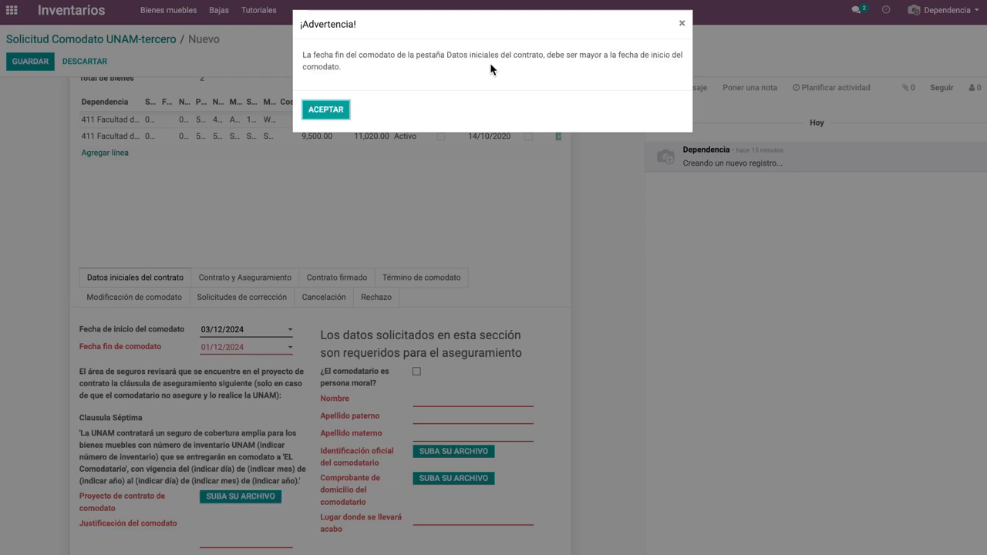
pyautogui.moveTo(450, 57); pyautogui.dragTo(547, 56)
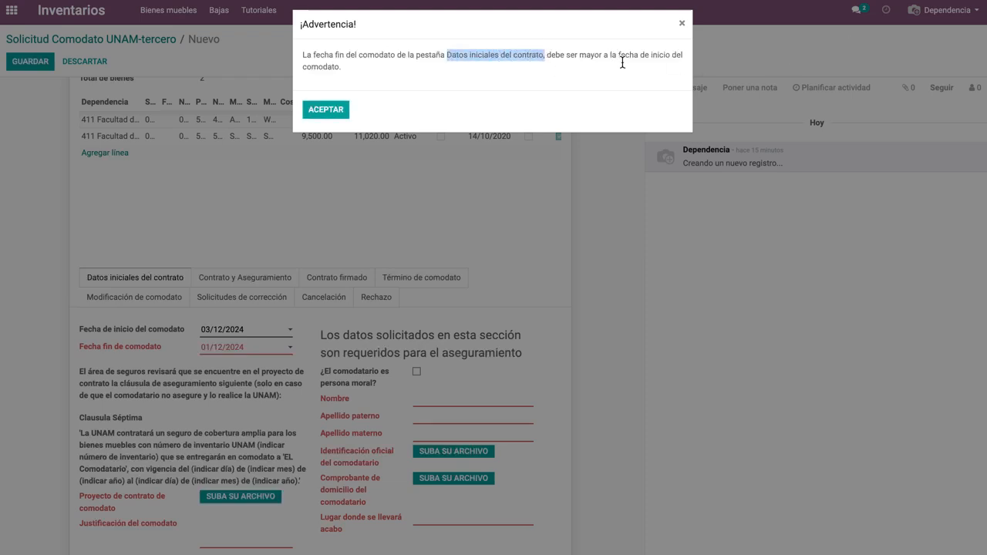
pyautogui.click(330, 111)
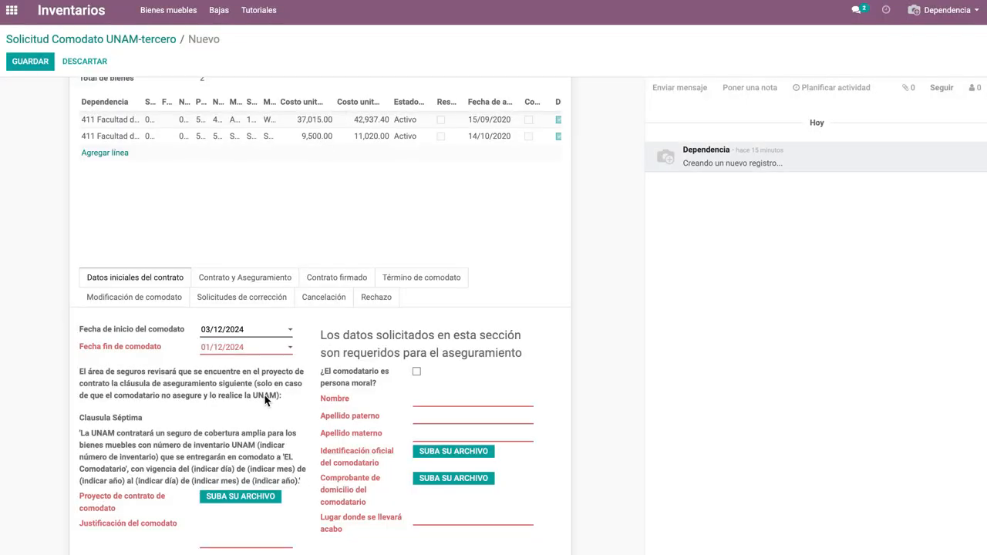
# - Set the comodato end date to 31/12/2024
pyautogui.click(257, 356)
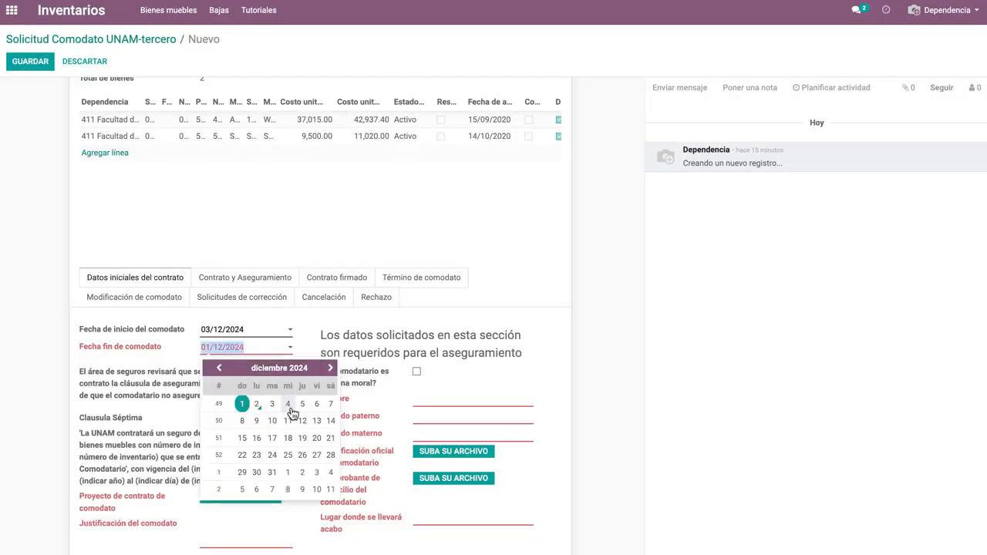
pyautogui.click(272, 471)
# - Try to upload the PDF file Prueba as the comodato contract draft
pyautogui.scroll(-2, 241, 389)
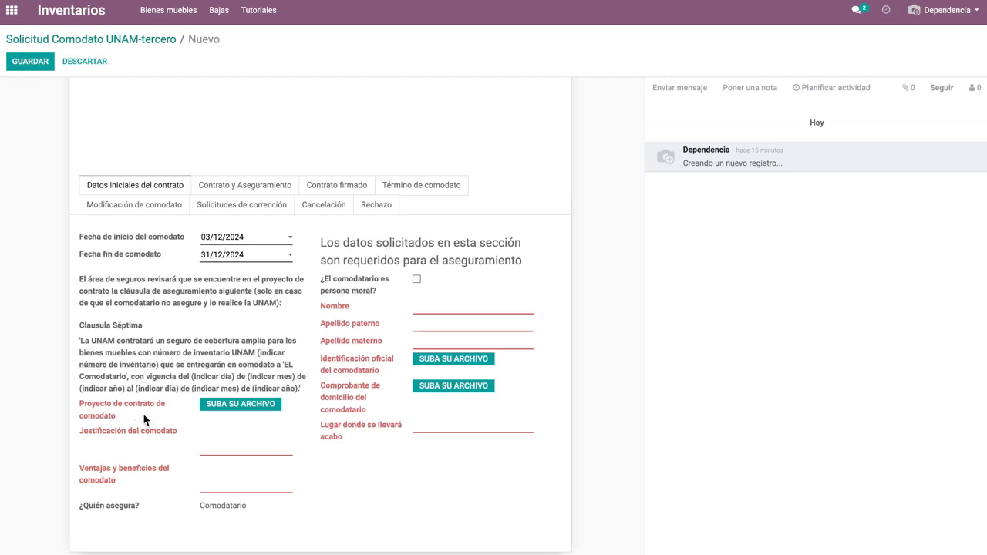
pyautogui.click(235, 413)
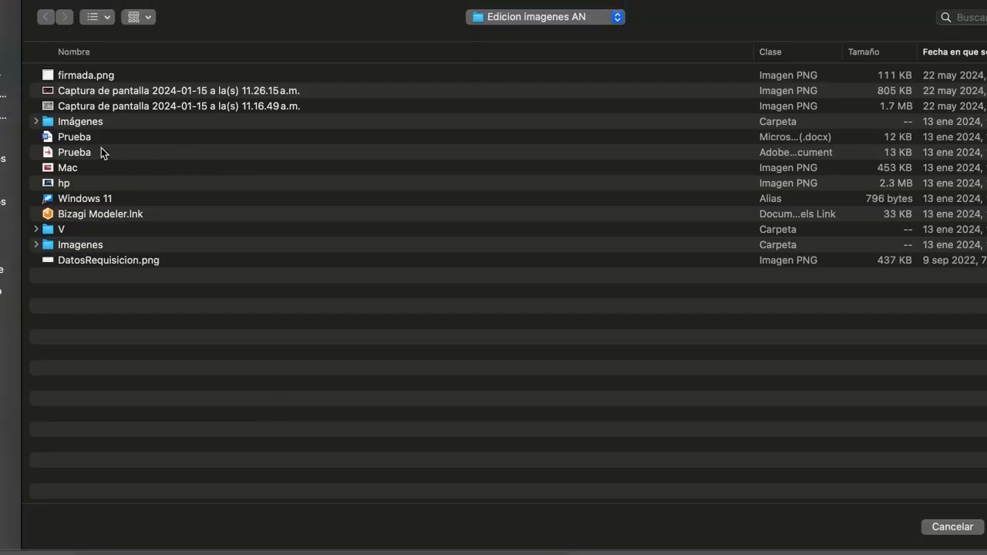
pyautogui.doubleClick(82, 153)
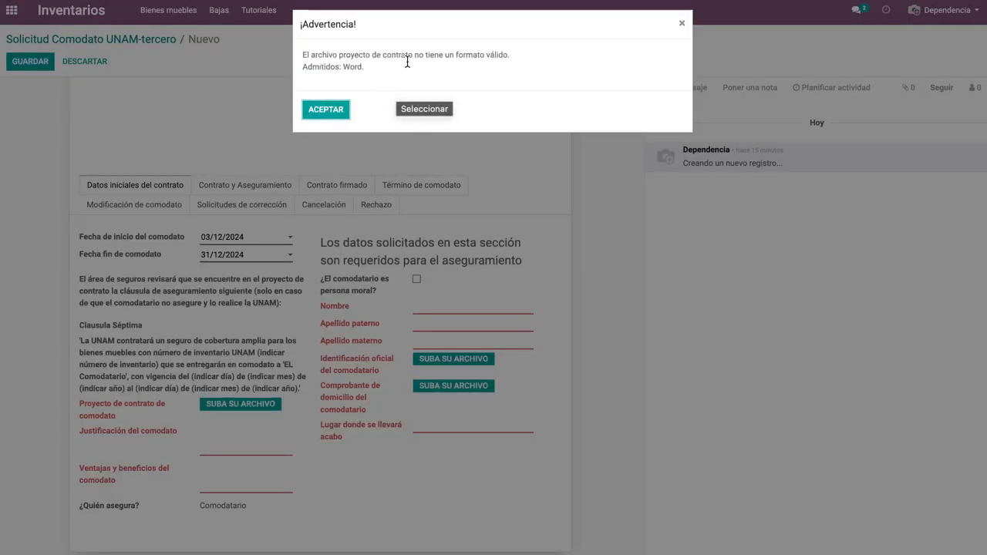
pyautogui.doubleClick(353, 68)
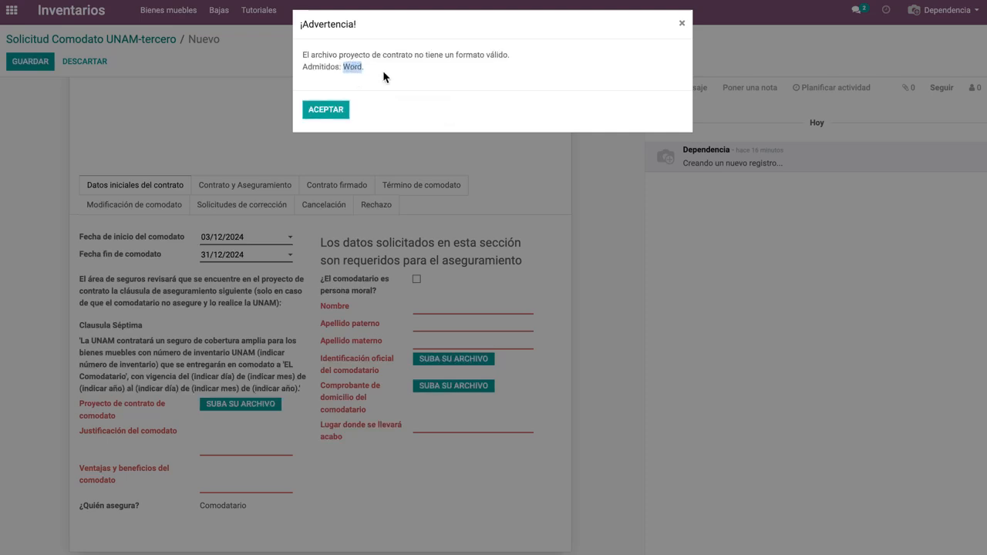
pyautogui.click(335, 109)
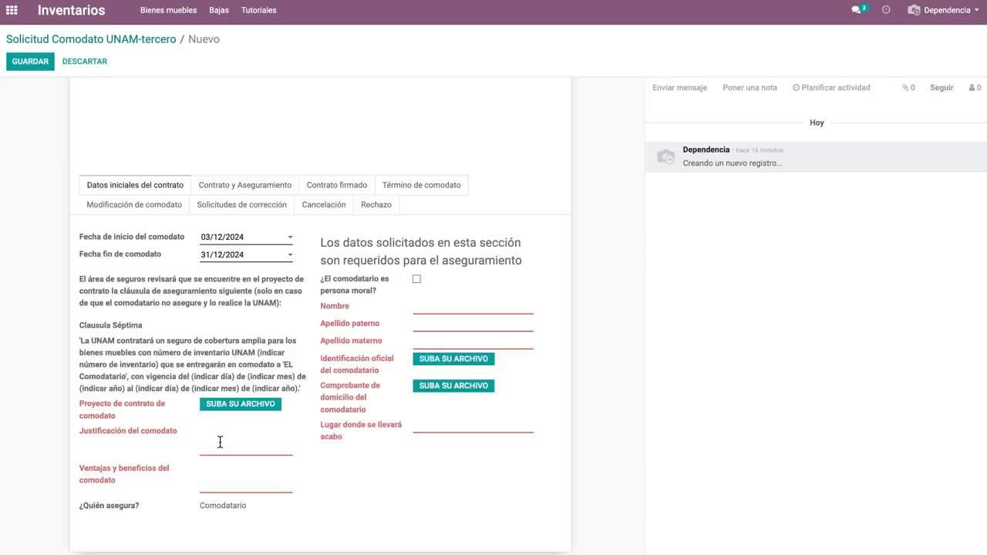
# - Upload the Word file Prueba.docx as the comodato contract draft
pyautogui.click(239, 406)
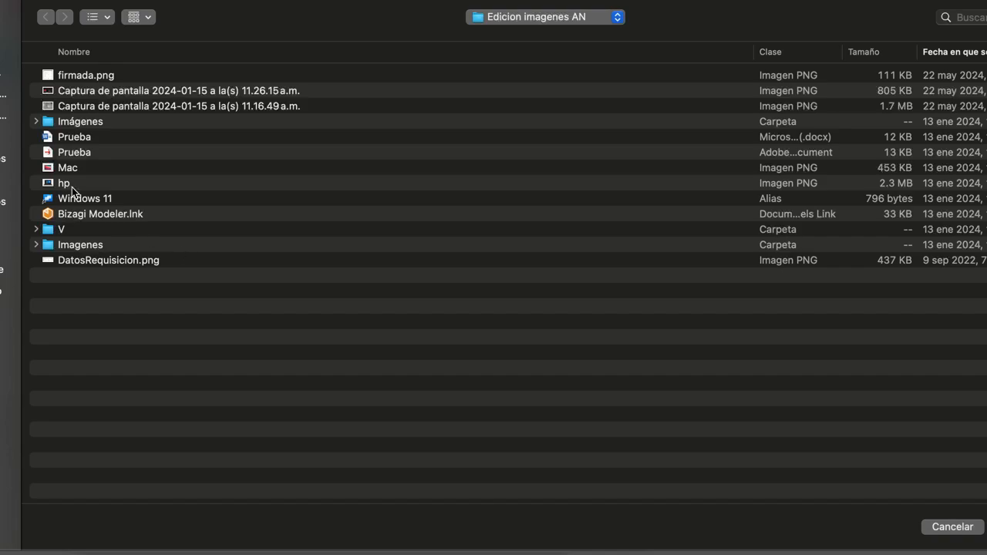
pyautogui.doubleClick(73, 137)
pyautogui.doubleClick(82, 139)
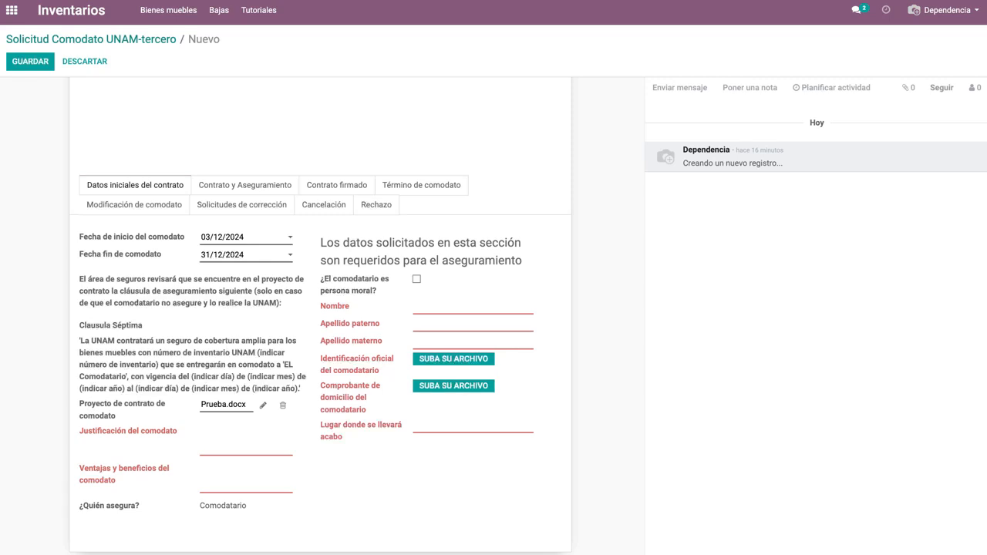
# - Enter "La UNAM cuenta con falta de espacio" as the justification and "Se recibirán regalías a la UNAM en función de las ventas anuales" as the benefits
pyautogui.click(246, 453)
pyautogui.write('La UNAM cuenta con falta de espacio')
pyautogui.click(221, 483)
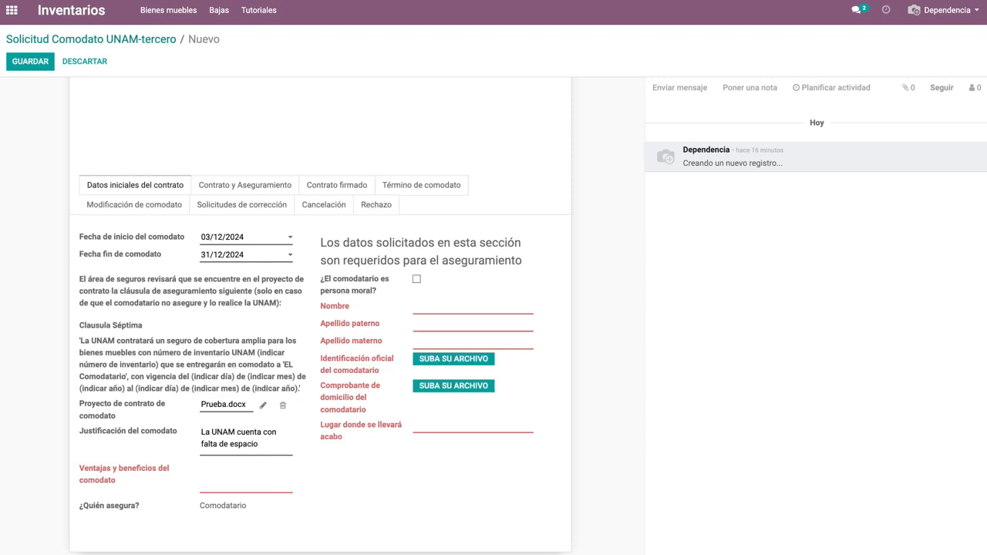
pyautogui.write('Se recibirán regalías a la UNAM en función de las ventas anuales')
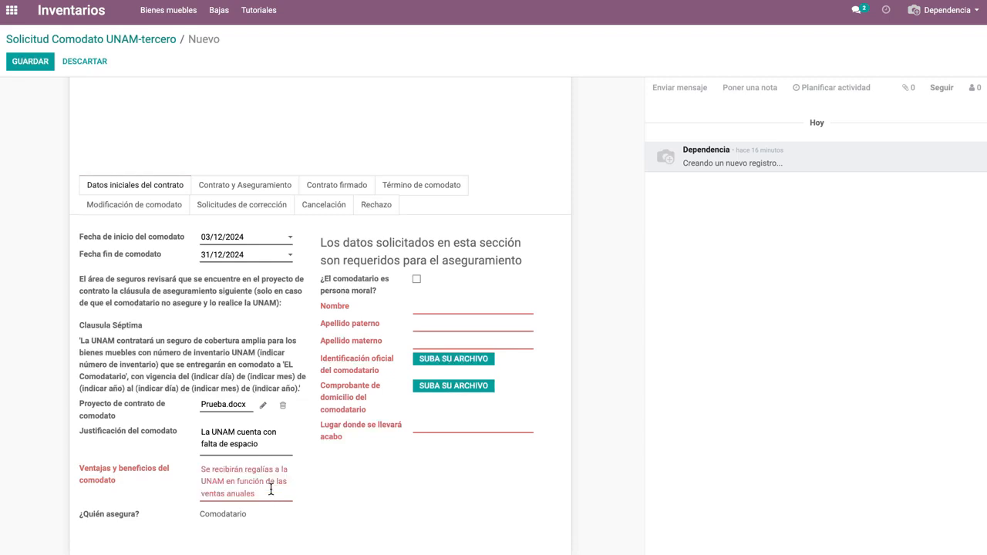
pyautogui.click(392, 491)
pyautogui.scroll(-1, 356, 242)
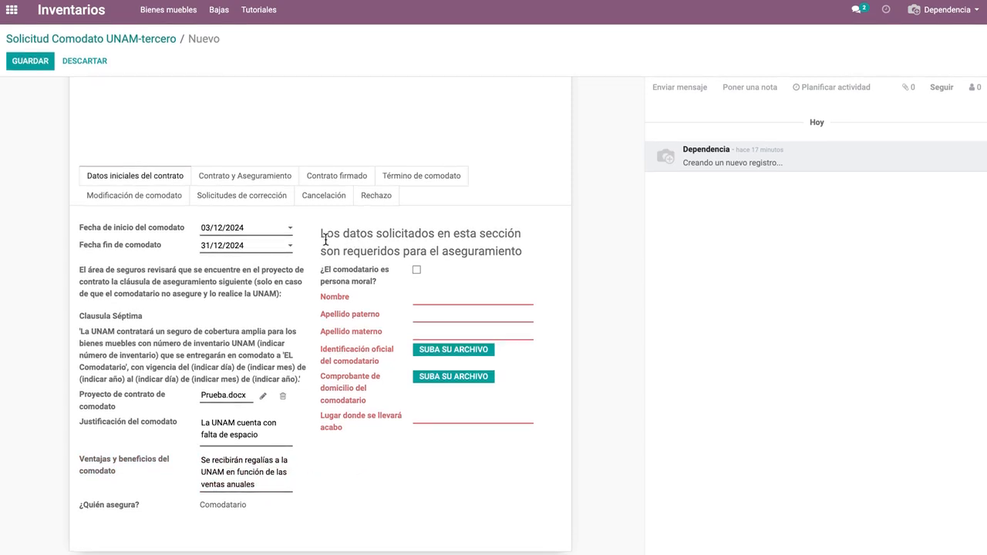
pyautogui.moveTo(324, 235); pyautogui.dragTo(524, 255)
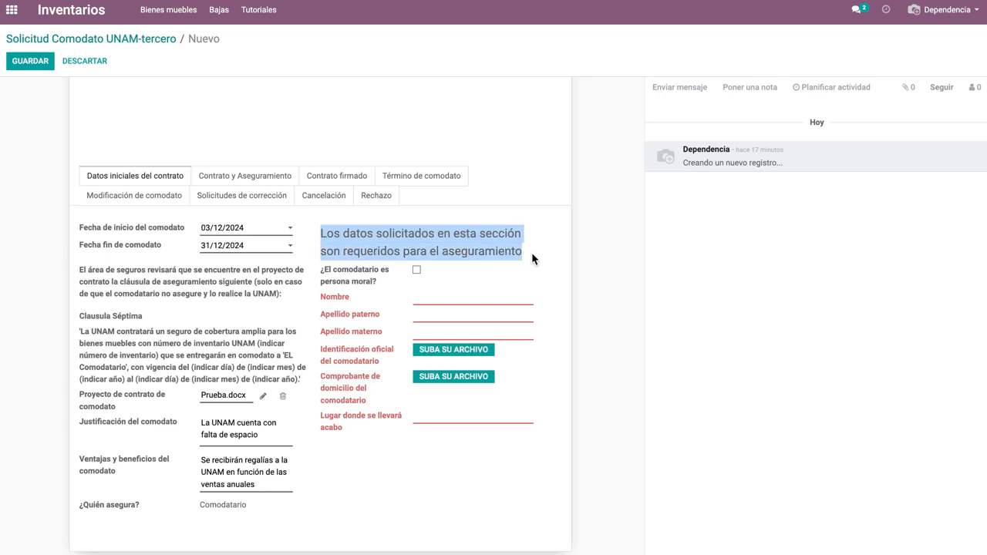
# - Mark the comodatario as a persona moral to examine the data required for it, and unmark it again
pyautogui.click(356, 284)
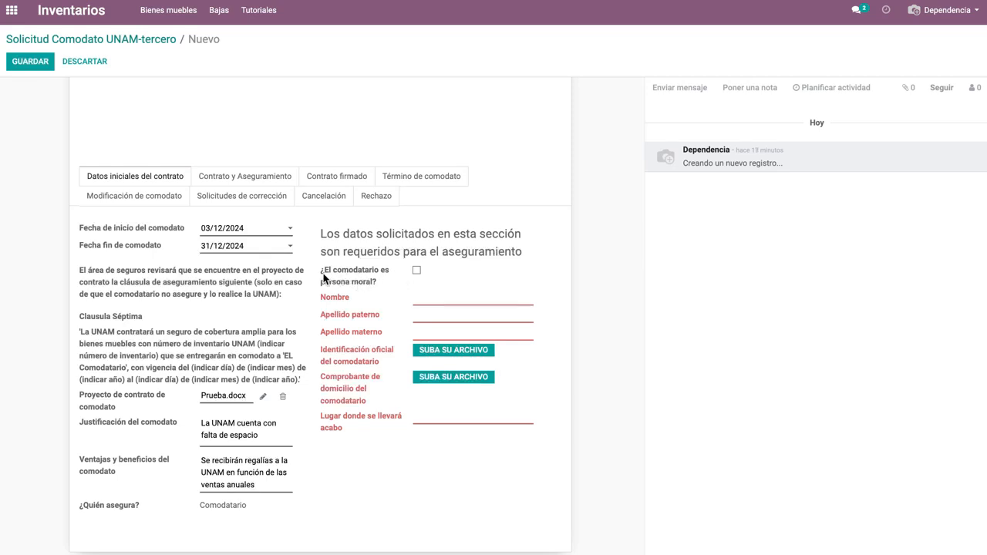
pyautogui.click(417, 271)
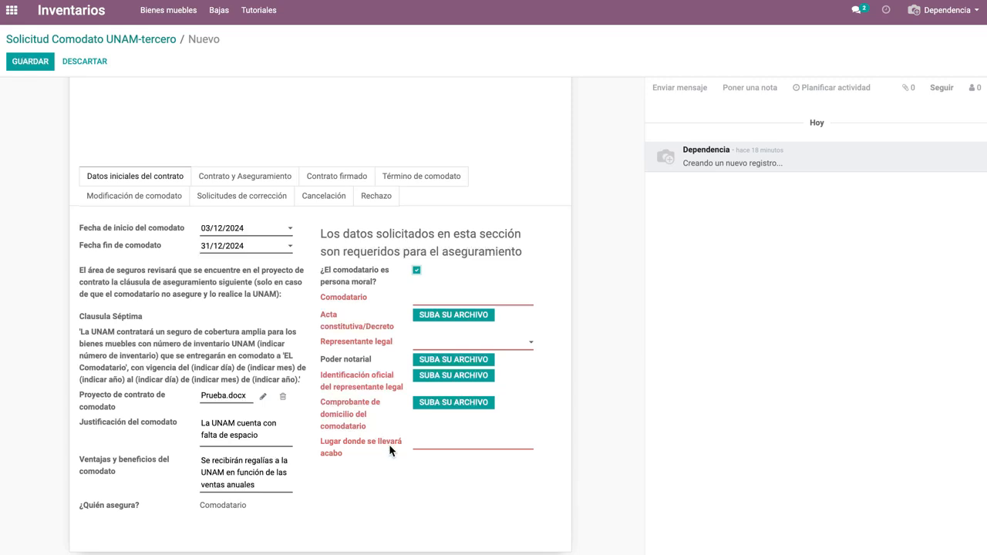
pyautogui.click(417, 272)
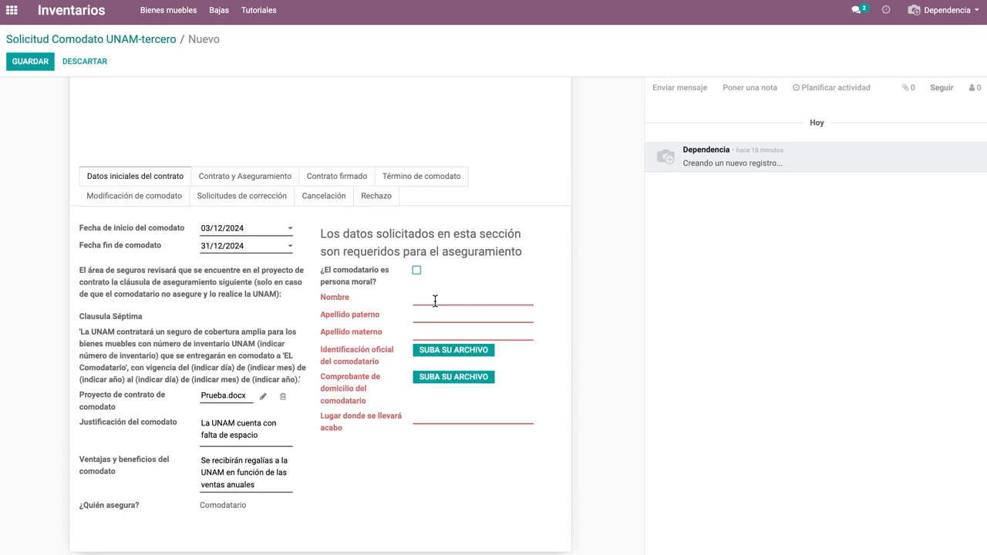
# - Fill in the comodatario's first name, paternal surname and maternal surname
pyautogui.click(435, 300)
pyautogui.click(489, 329)
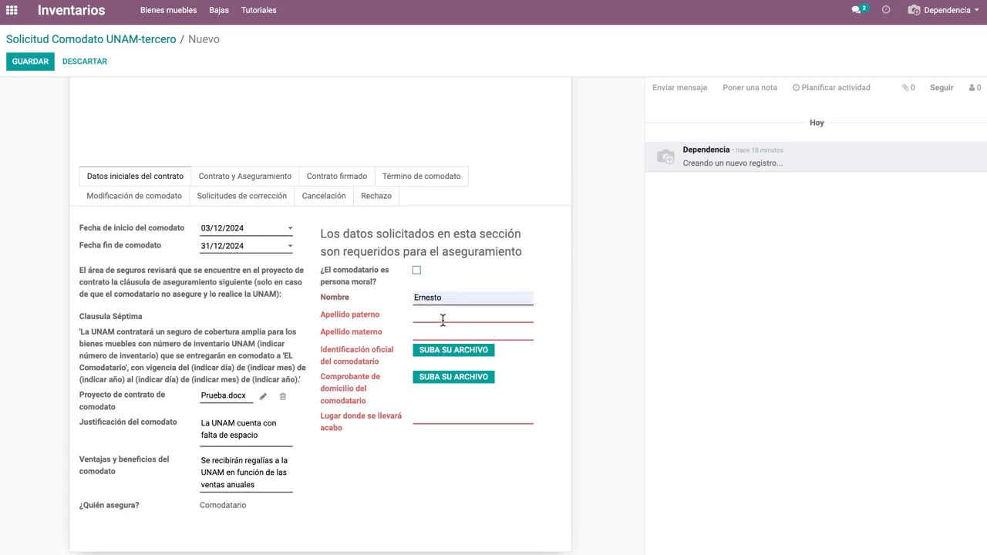
pyautogui.click(443, 318)
pyautogui.click(482, 347)
pyautogui.click(461, 334)
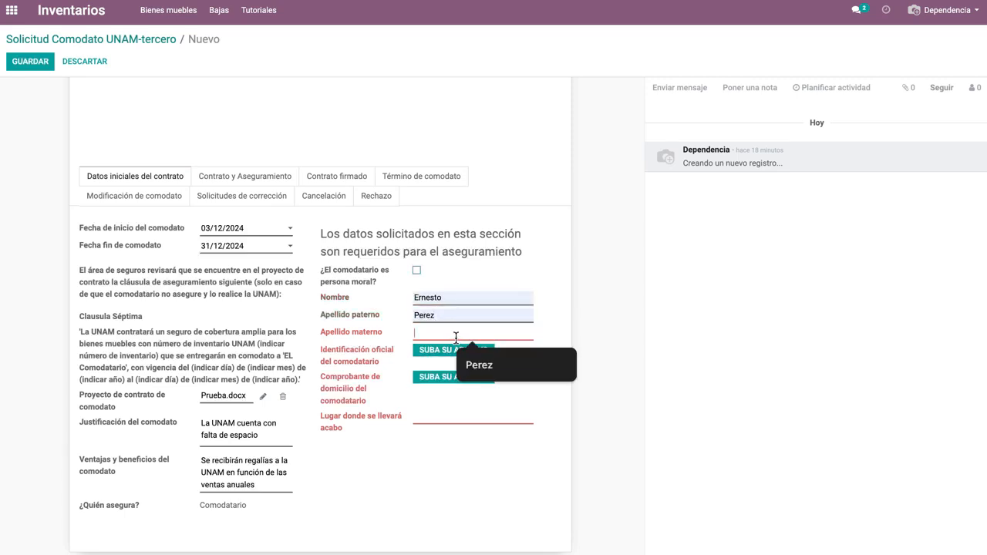
pyautogui.click(480, 365)
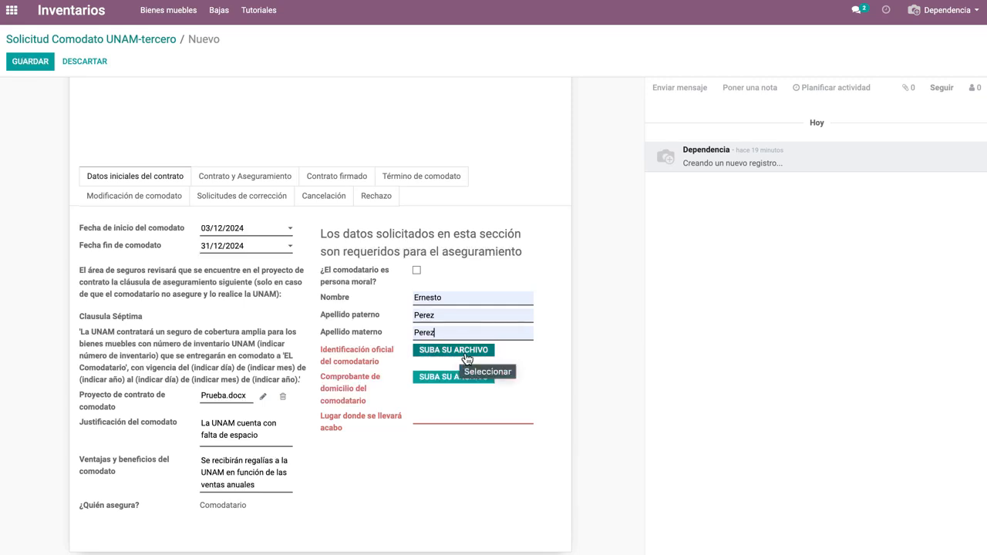
# - Upload the PDF file Prueba as the comodatario's official identification and proof of address, and set the place of the comodato to UNAM
pyautogui.click(465, 358)
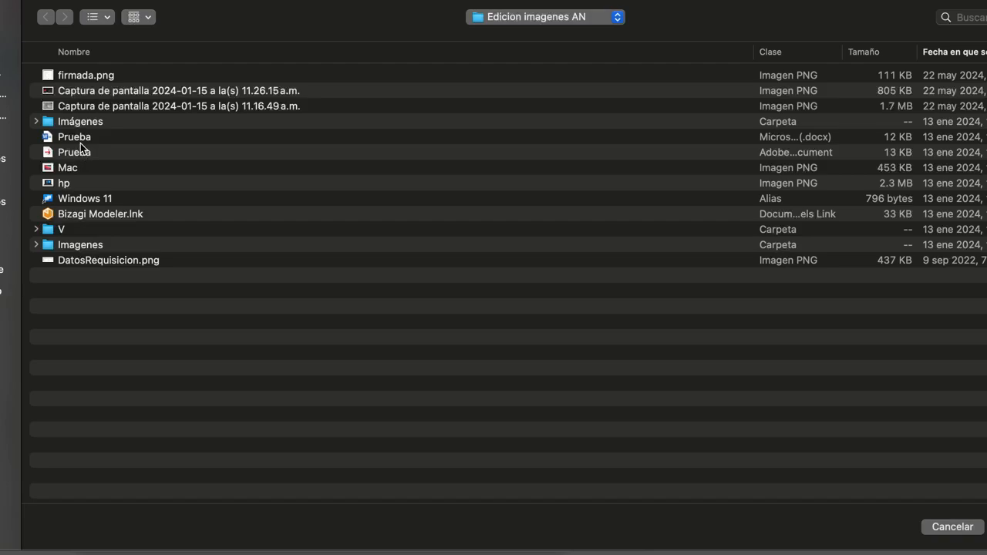
pyautogui.doubleClick(77, 152)
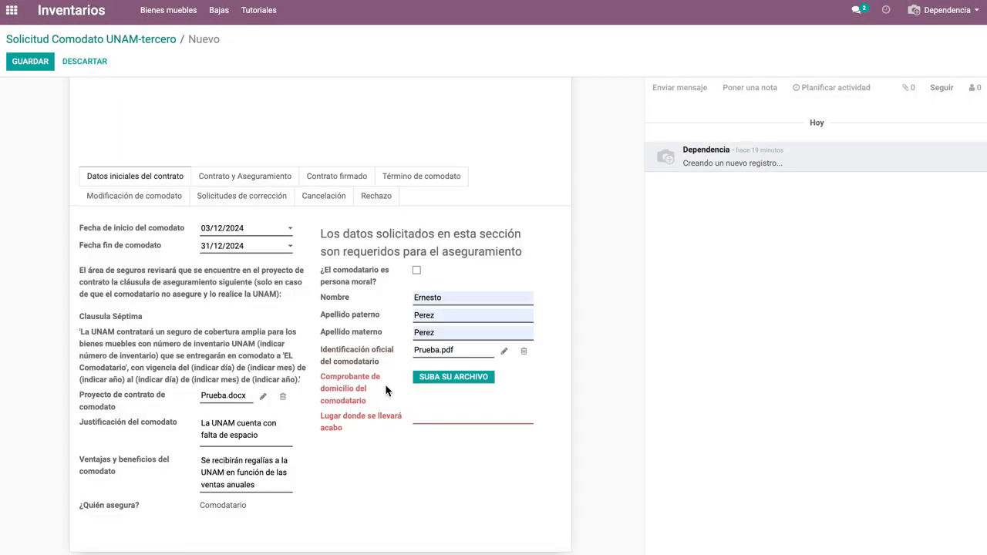
pyautogui.click(461, 388)
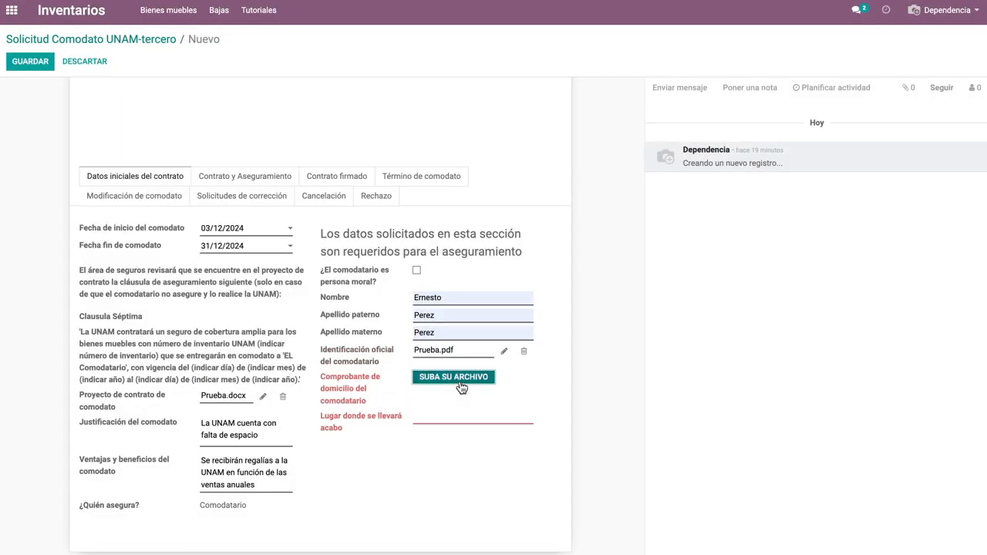
pyautogui.doubleClick(75, 152)
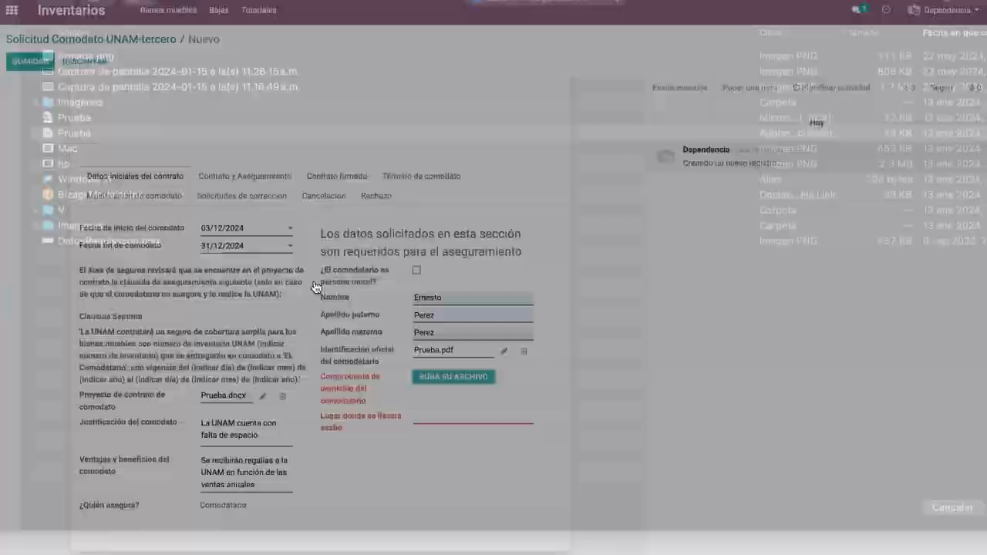
pyautogui.click(434, 417)
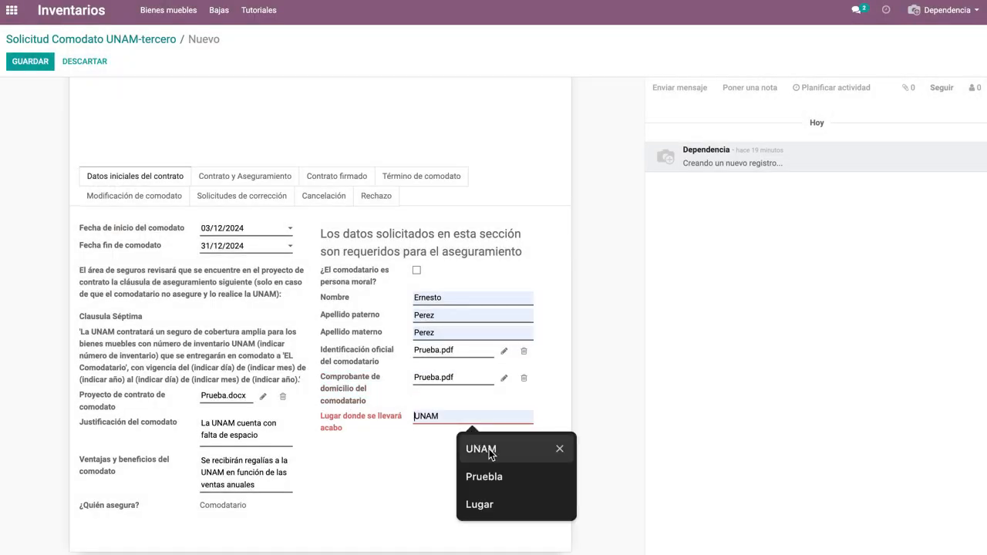
pyautogui.click(489, 449)
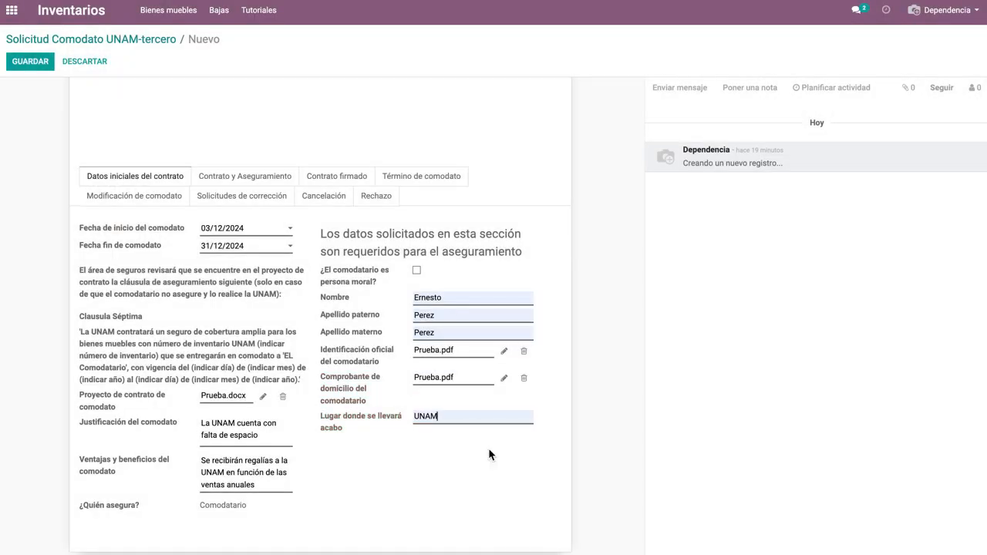
# - Try to set the dependency's insurance start date to 01/12/2024 in the contract and insurance data
pyautogui.click(248, 182)
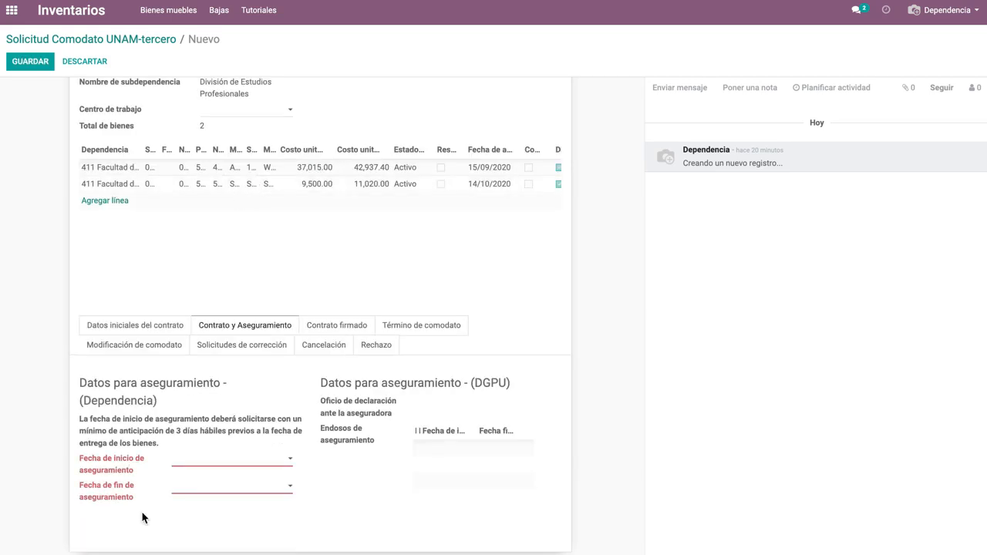
pyautogui.moveTo(82, 388); pyautogui.dragTo(206, 409)
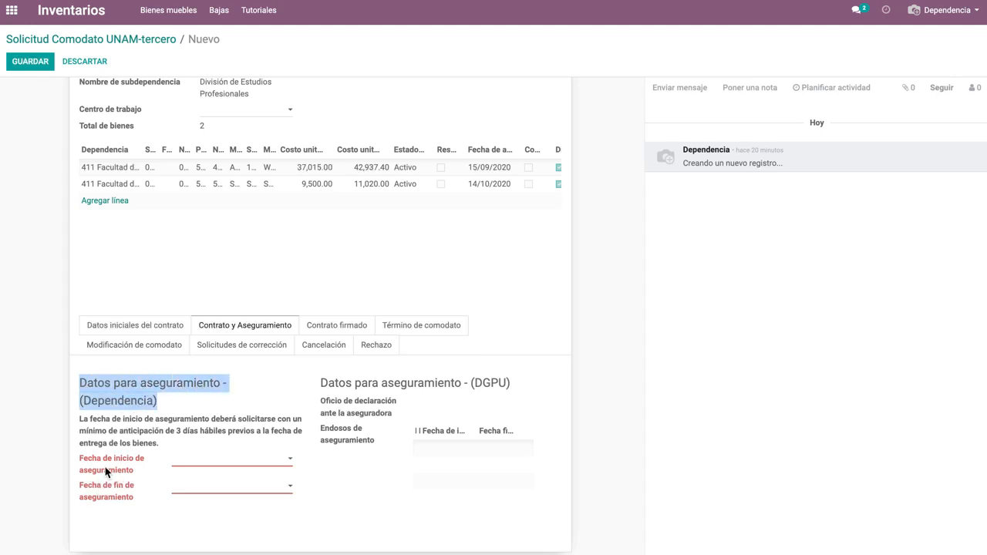
pyautogui.click(261, 466)
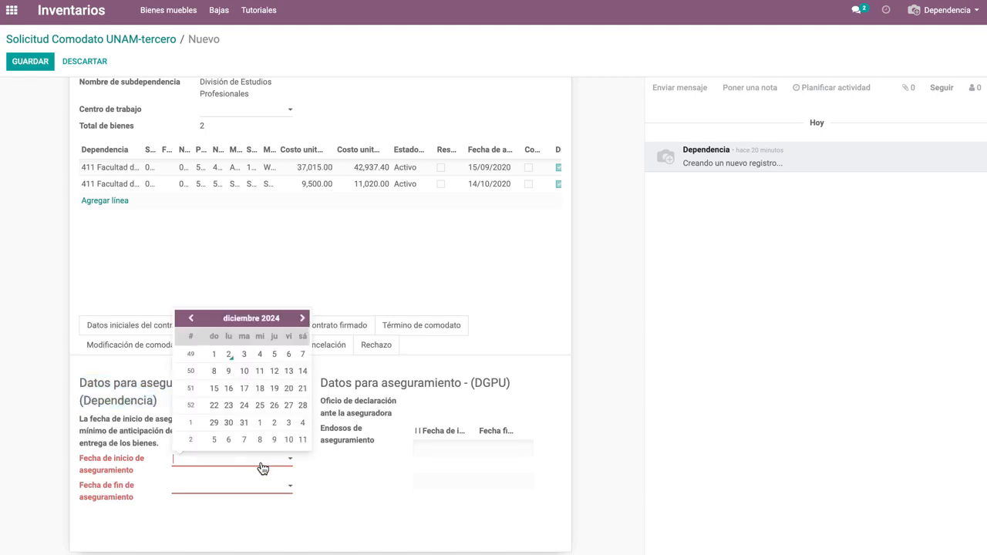
pyautogui.click(217, 356)
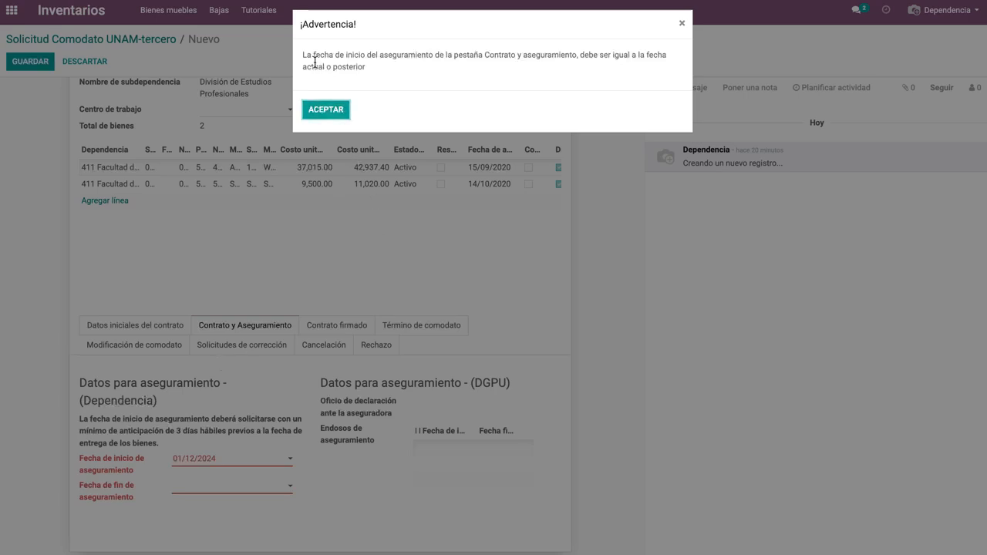
pyautogui.moveTo(304, 61); pyautogui.dragTo(579, 70)
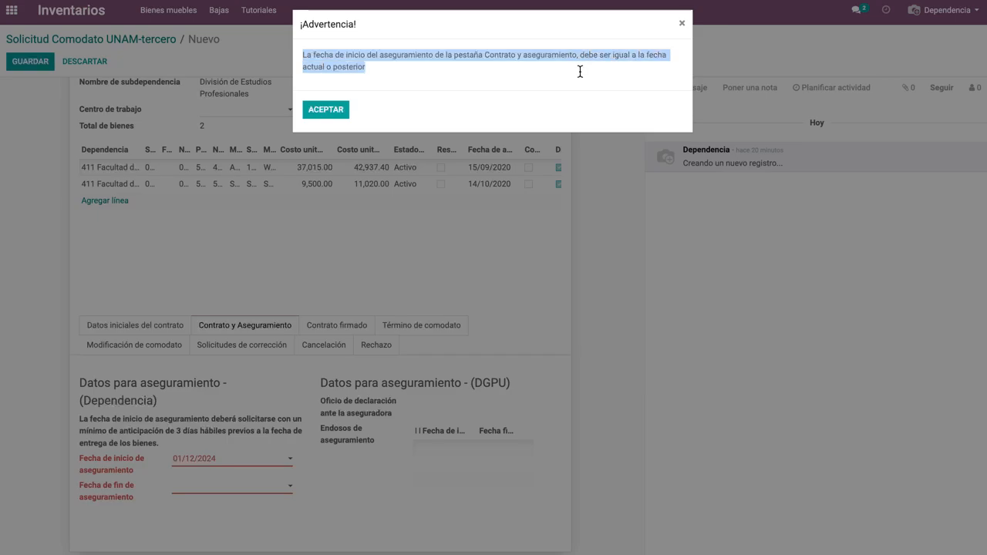
pyautogui.click(326, 109)
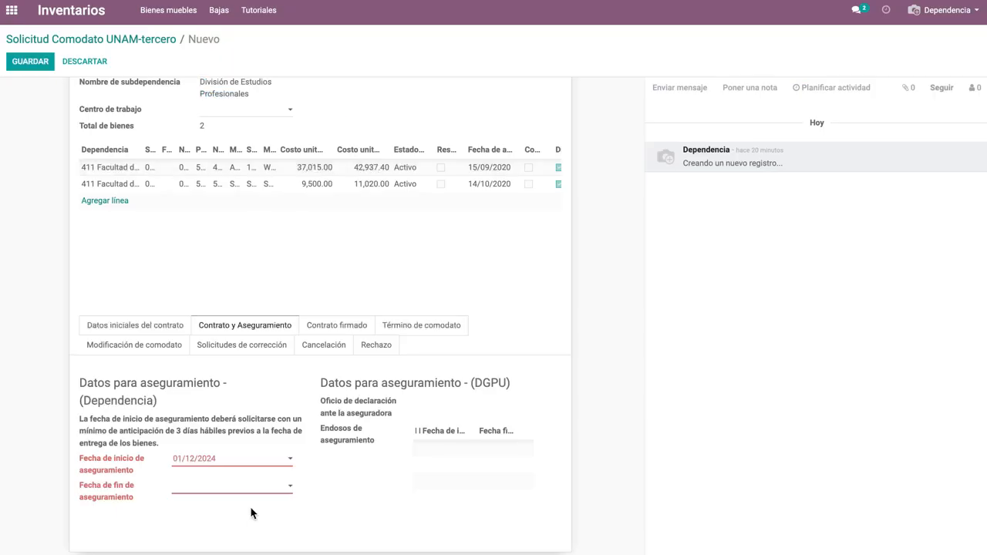
# - Set the insurance start date to 03/12/2024
pyautogui.click(249, 465)
pyautogui.click(257, 359)
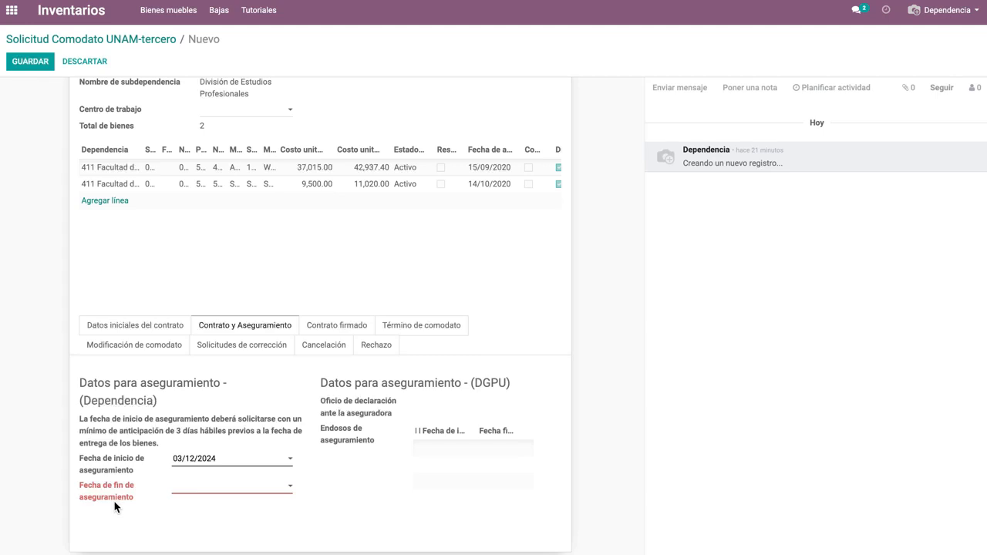
# - Try to set the insurance end date to 01/12/2024
pyautogui.click(215, 497)
pyautogui.click(215, 383)
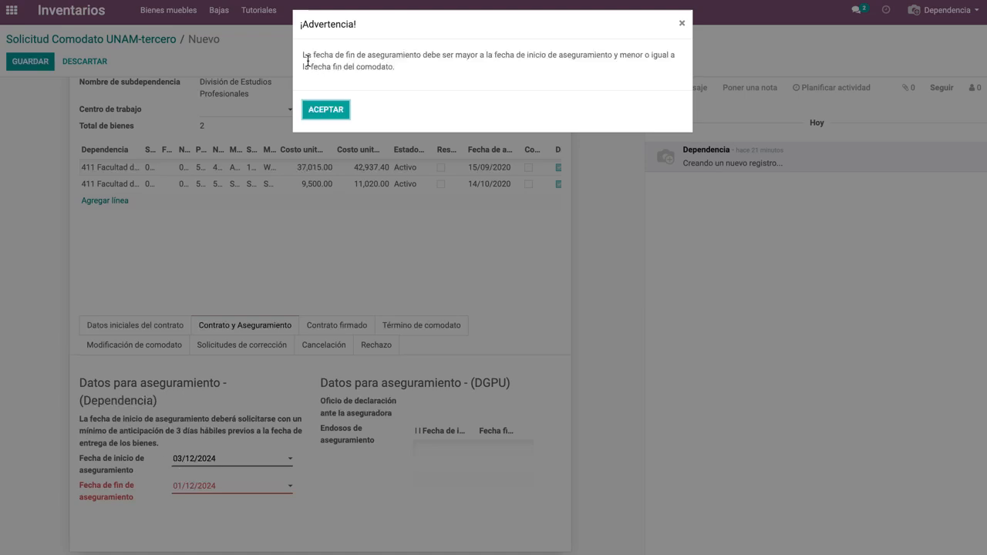
pyautogui.moveTo(305, 60); pyautogui.dragTo(645, 68)
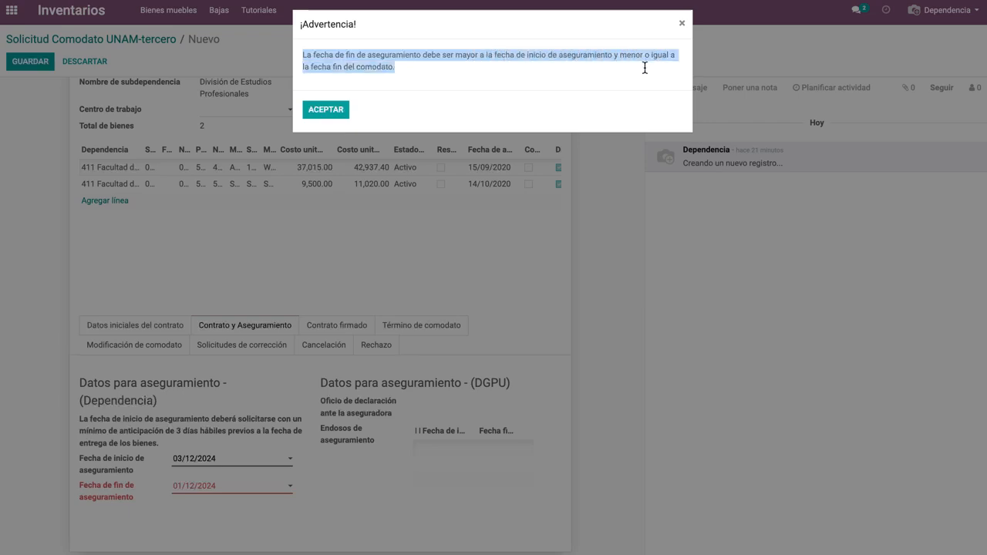
pyautogui.click(326, 111)
# - Try to set the insurance end date to 04/01/2025
pyautogui.click(243, 497)
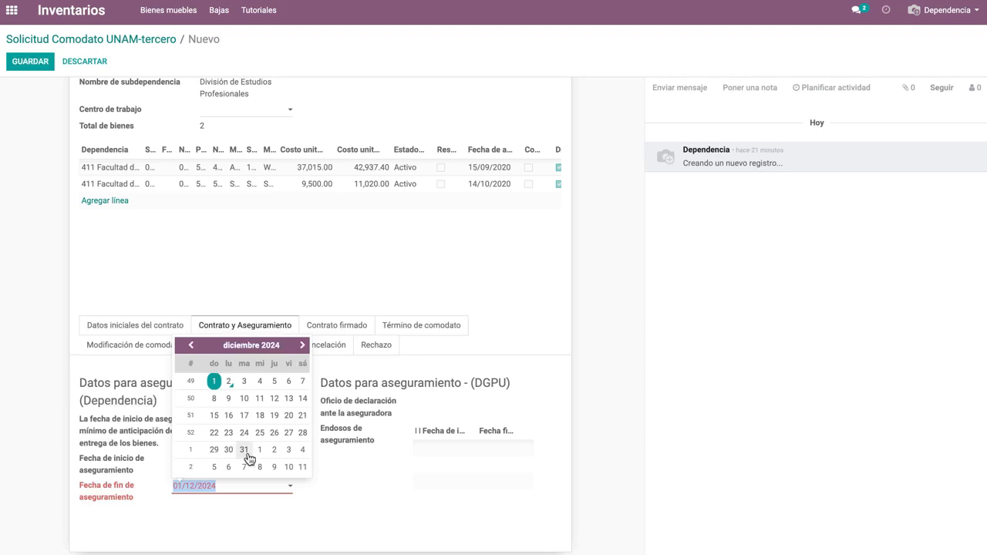
pyautogui.click(302, 450)
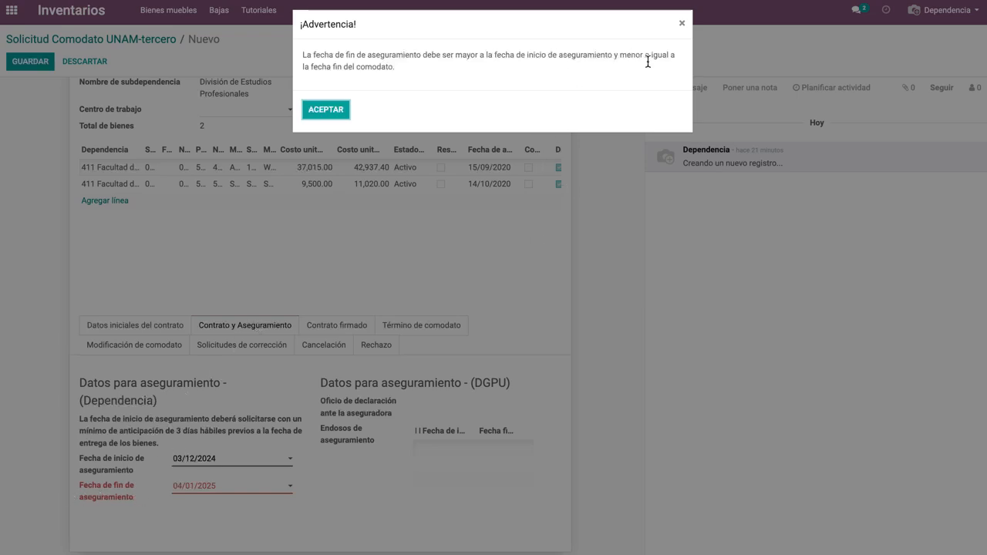
pyautogui.moveTo(622, 57); pyautogui.dragTo(467, 65)
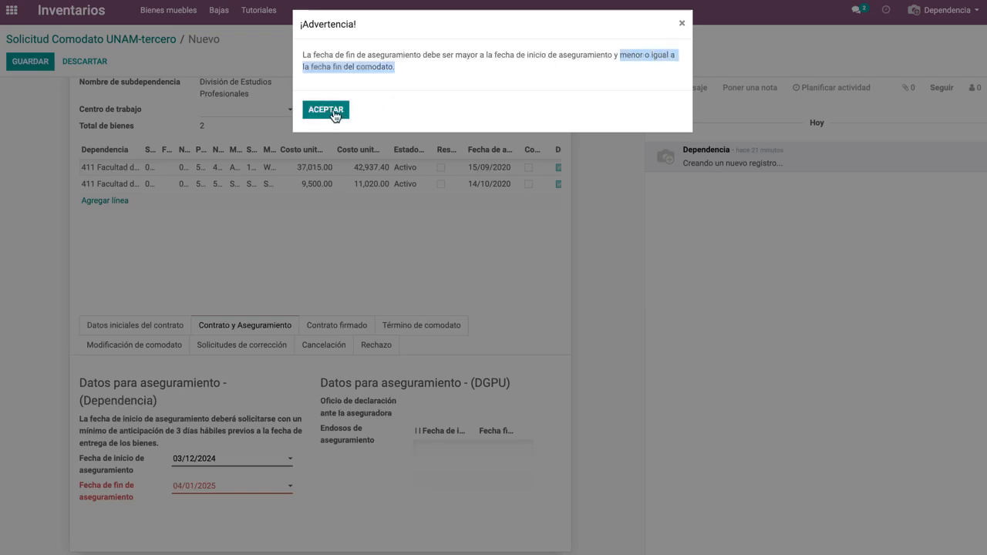
pyautogui.click(326, 110)
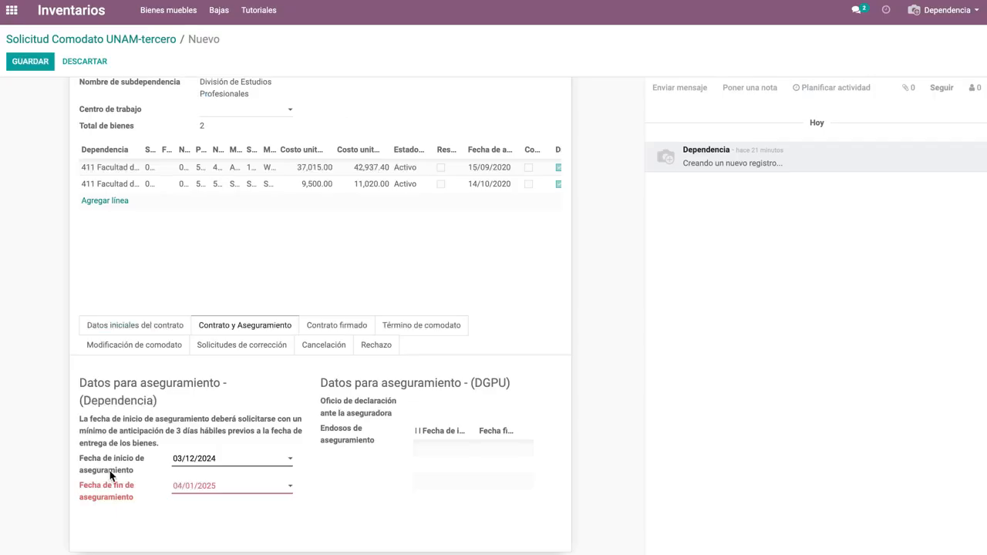
# - Check the comodato end date in the initial contract data, set the insurance end date to 31/12/2024 and save the request
pyautogui.click(132, 332)
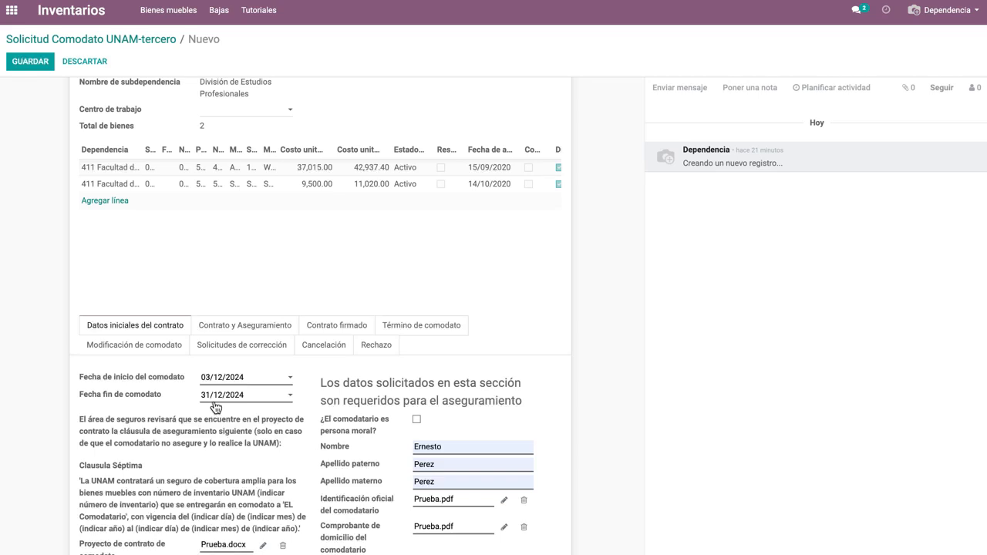
pyautogui.click(190, 324)
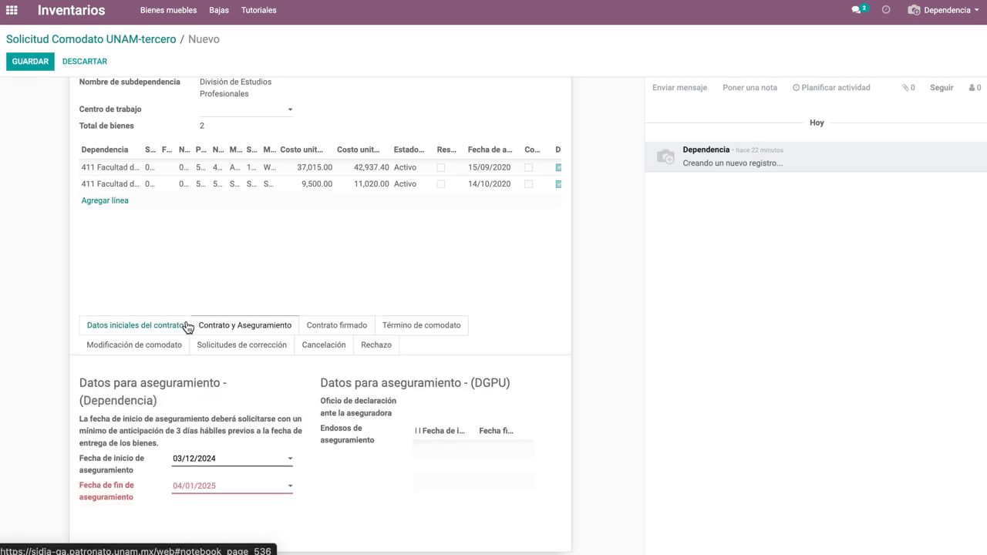
pyautogui.click(236, 494)
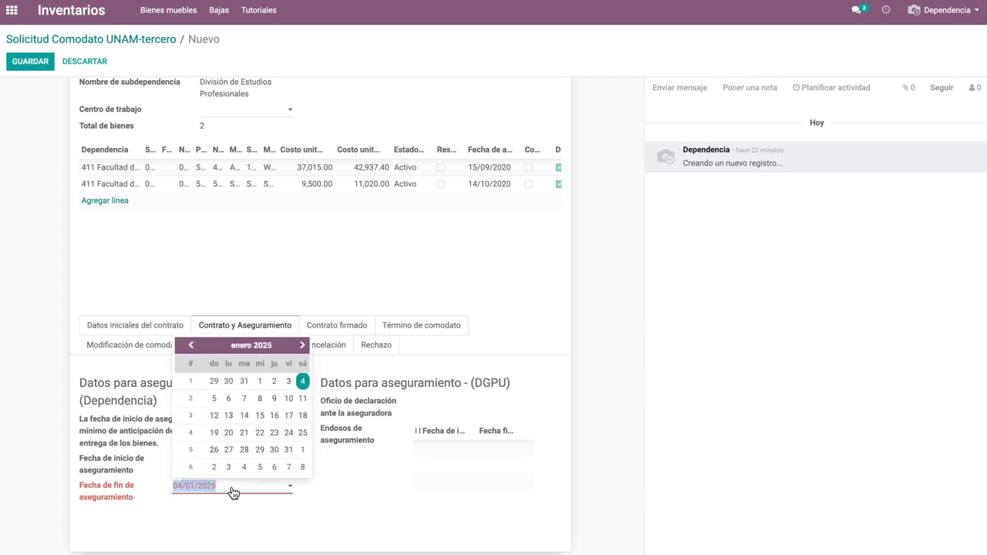
pyautogui.click(241, 381)
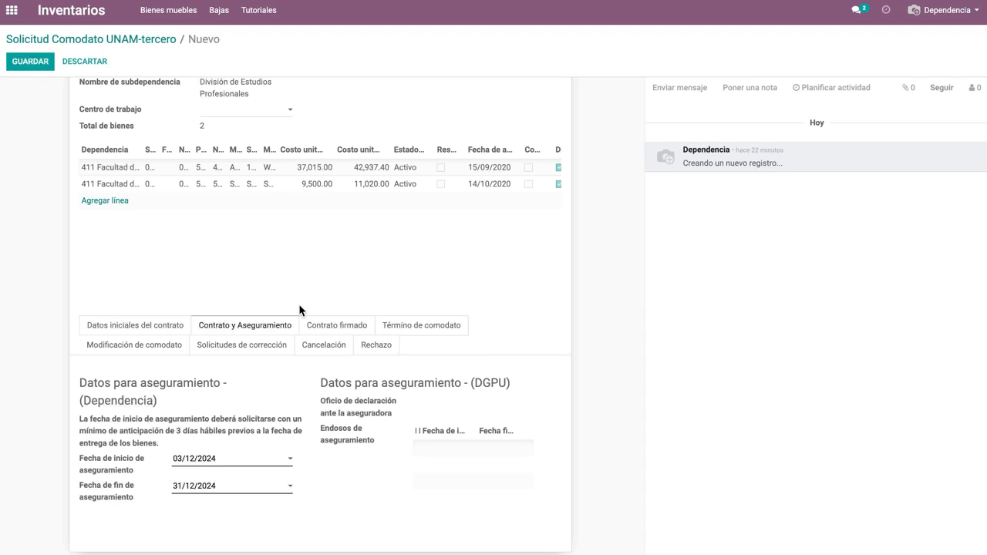
pyautogui.click(36, 70)
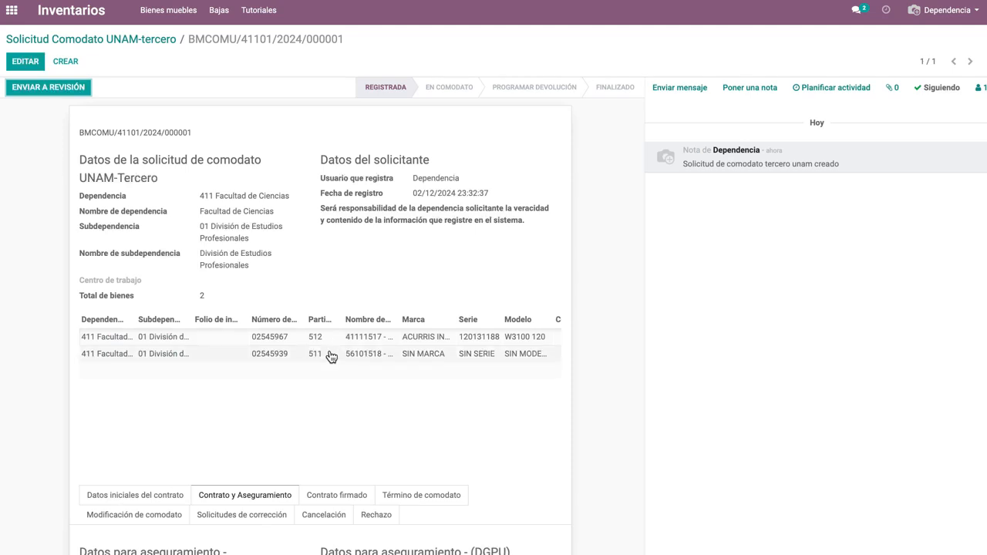
# - Reopen the saved request for editing, look through its editable fields and discard the edit
pyautogui.click(25, 62)
pyautogui.scroll(-2, 221, 287)
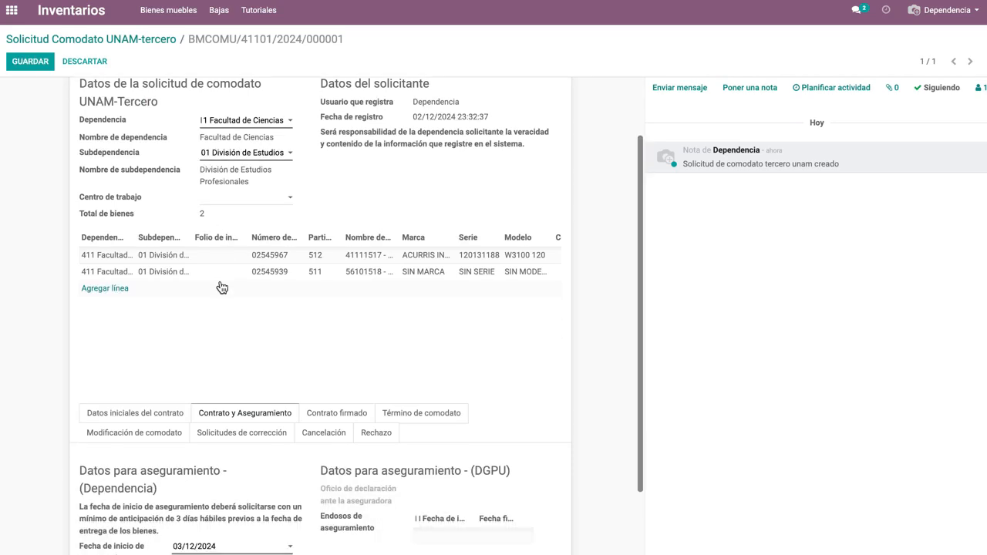
pyautogui.scroll(-2, 220, 287)
pyautogui.scroll(4, 218, 286)
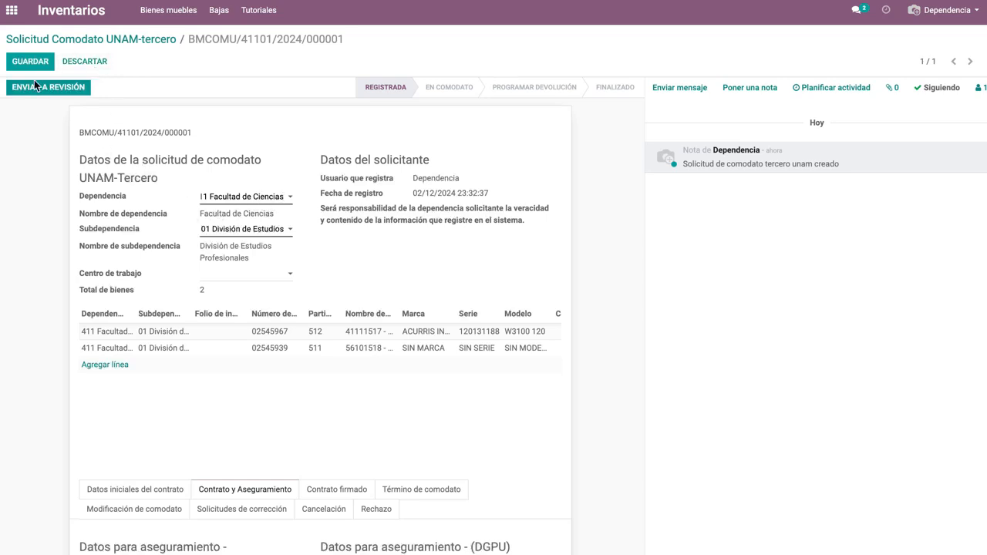
pyautogui.click(91, 63)
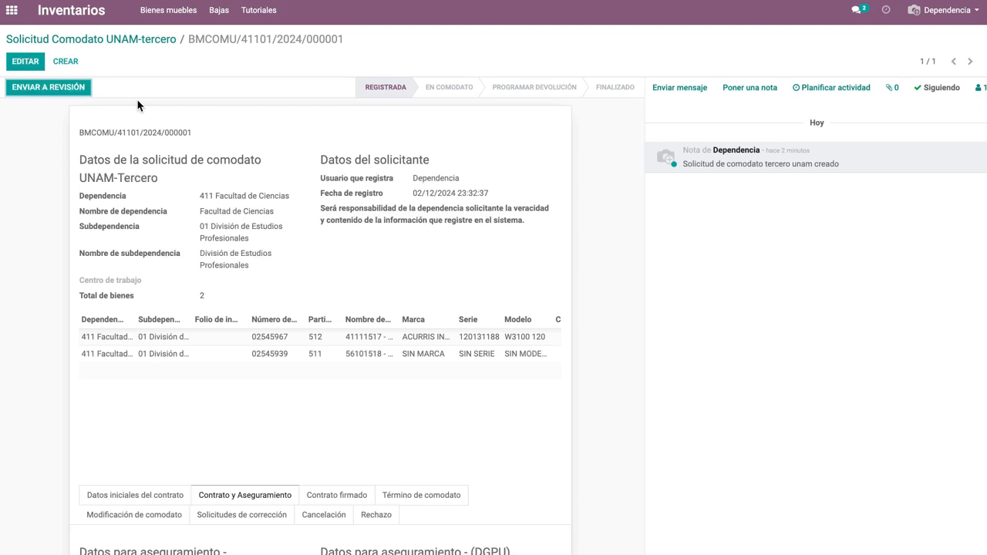
# - Send the comodato request for review and highlight the request folio in the planned activity
pyautogui.click(57, 96)
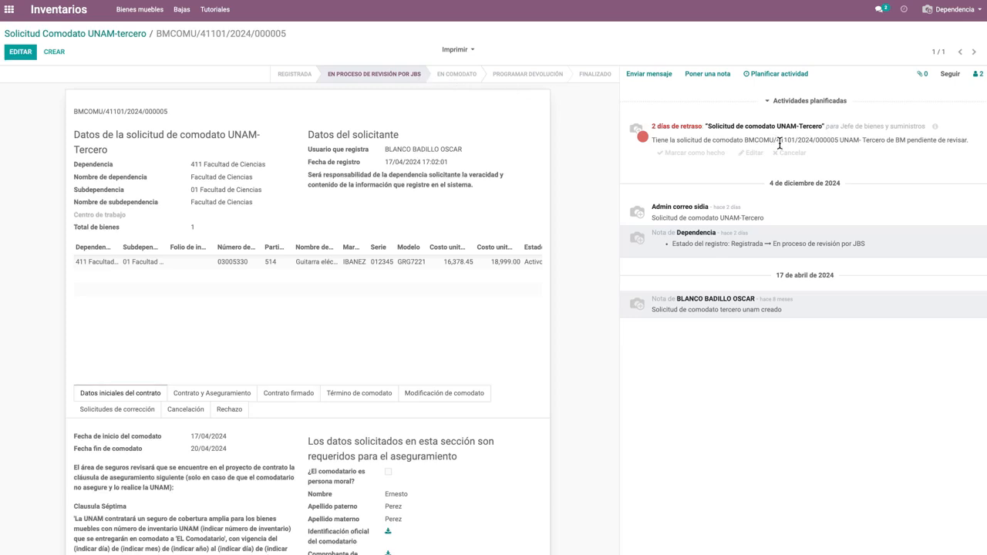
pyautogui.moveTo(745, 140); pyautogui.dragTo(840, 143)
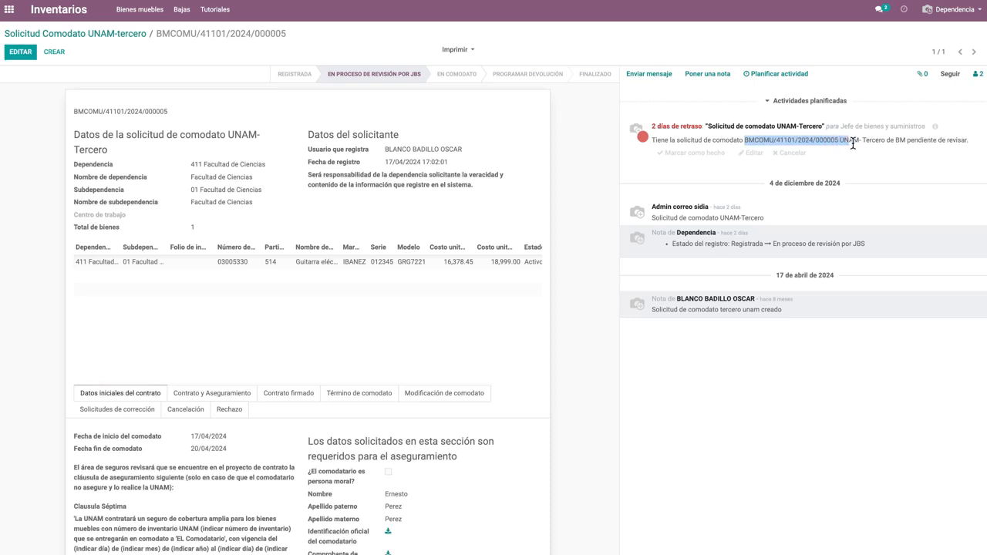